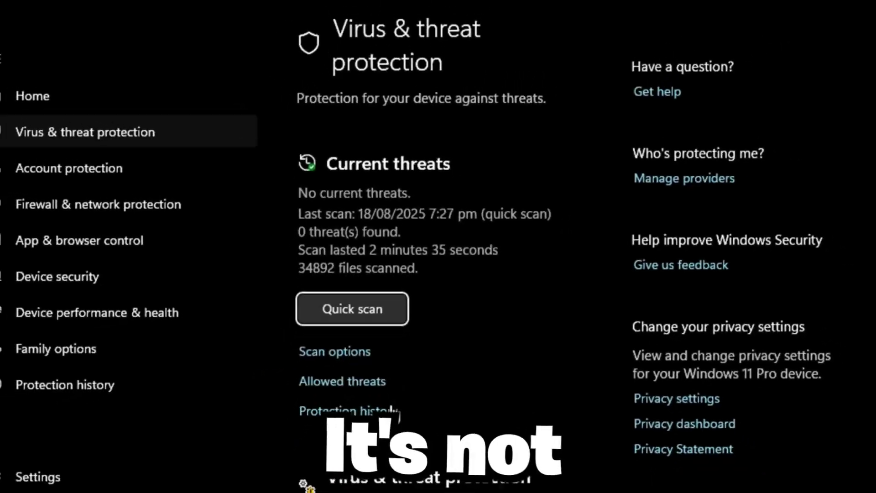
- Open the Virus & threat protection settings in Windows Security
scroll(398, 362, "down", 5)
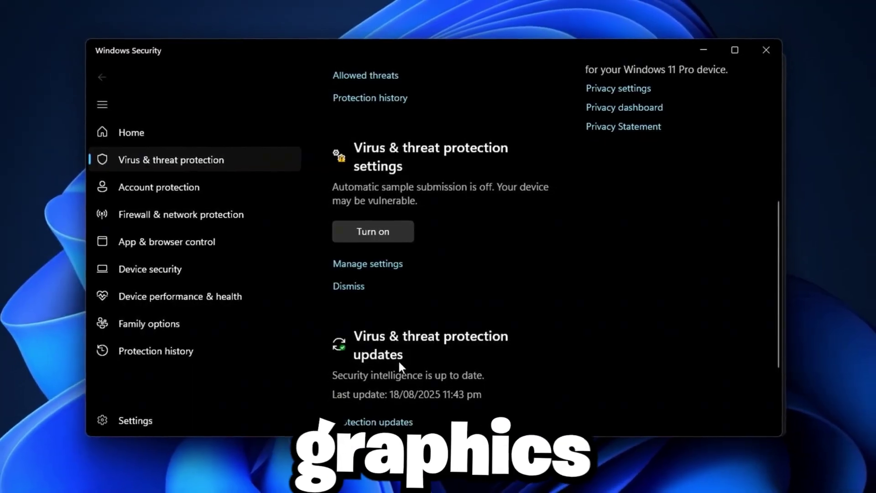
scroll(398, 359, "down", 3)
scroll(388, 291, "up", 3)
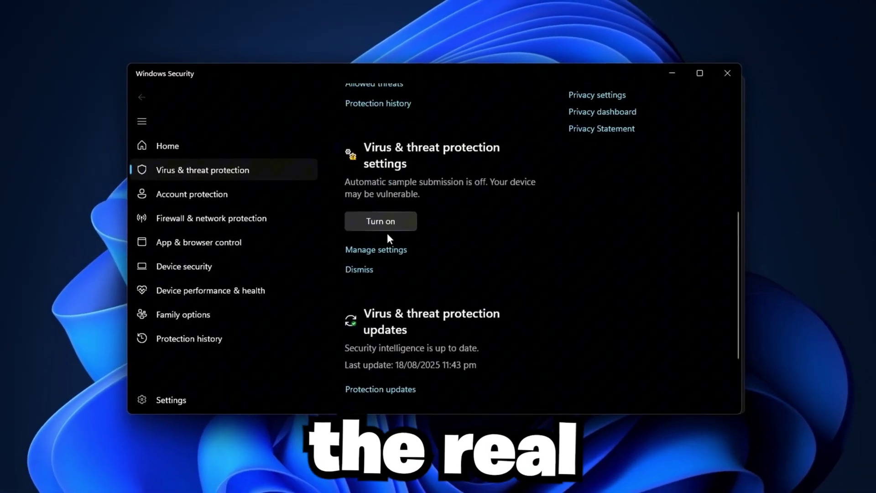
left_click(383, 250)
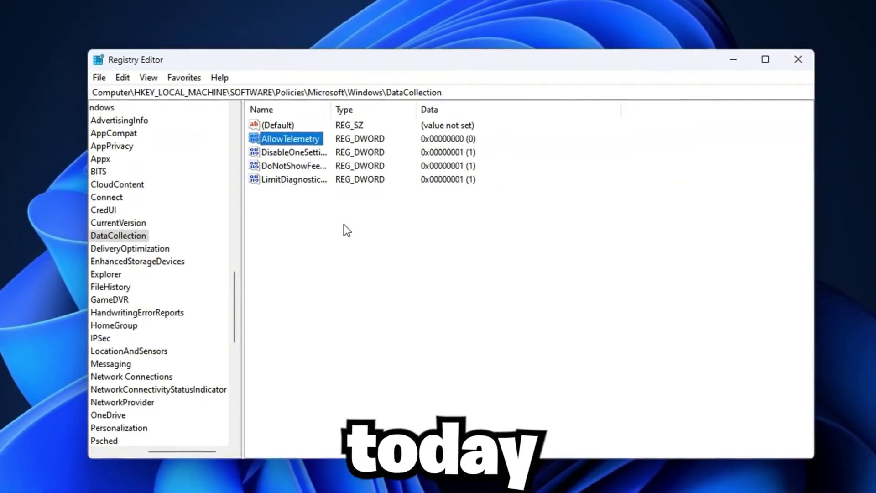
- Begin a new DWORD value under DataCollection, then go to Personalization > Taskbar to check Widgets
right_click(338, 219)
mouse_move(367, 224)
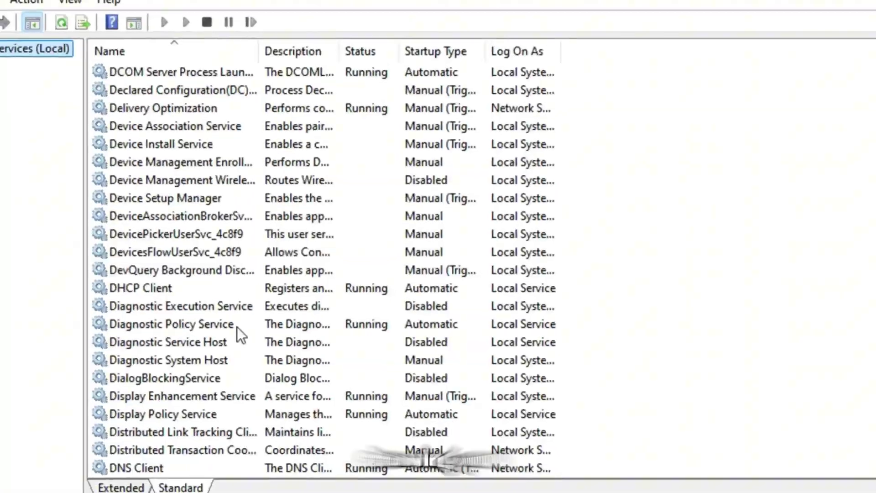
scroll(240, 325, "down", 6)
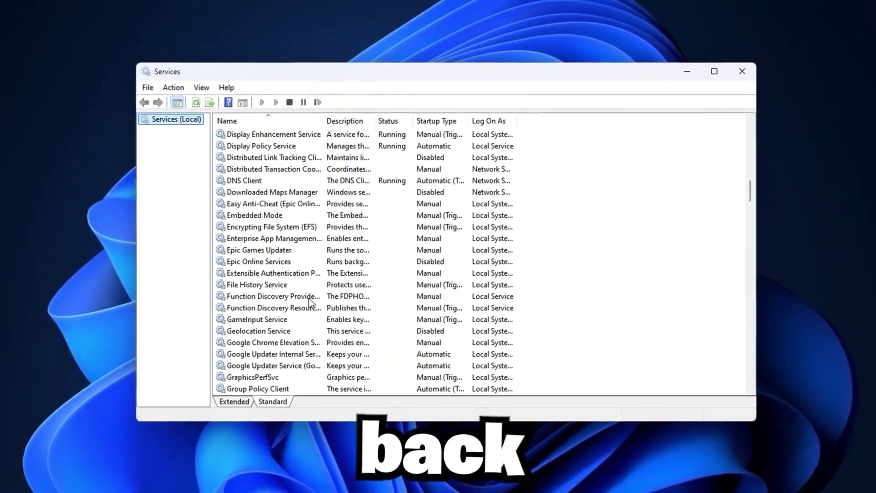
scroll(322, 293, "down", 2)
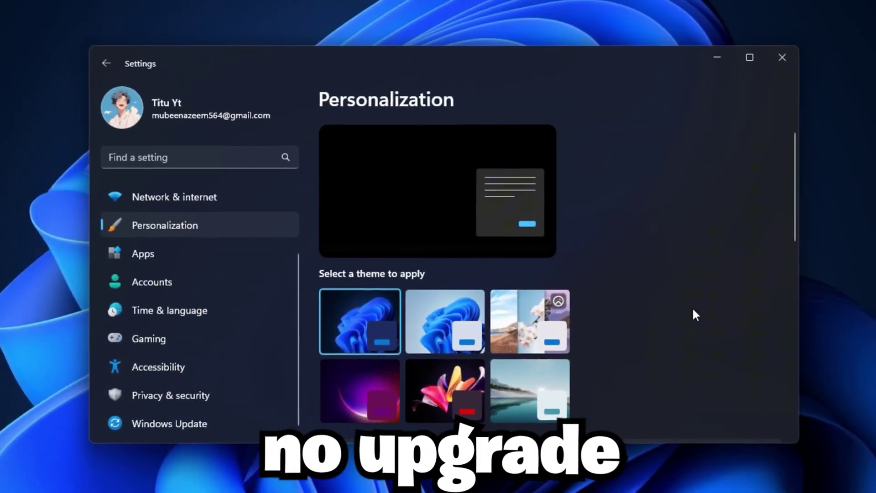
scroll(692, 322, "down", 10)
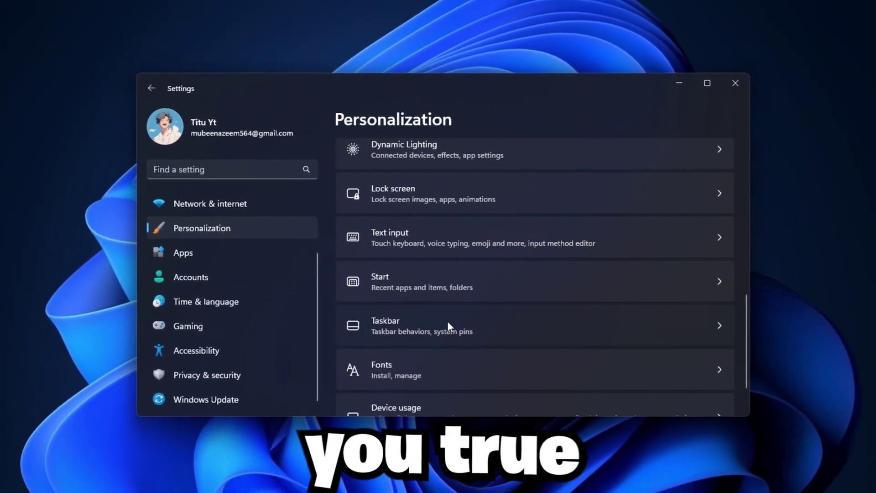
left_click(448, 322)
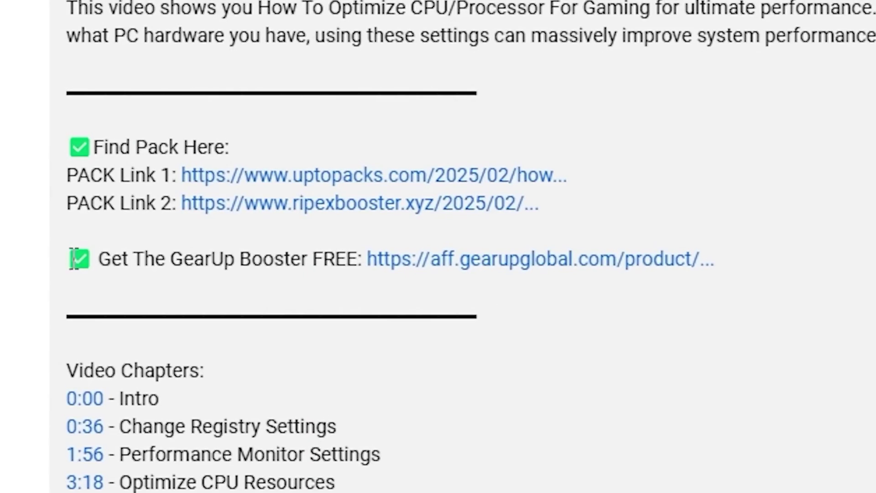
left_click_drag(69, 265, 712, 266)
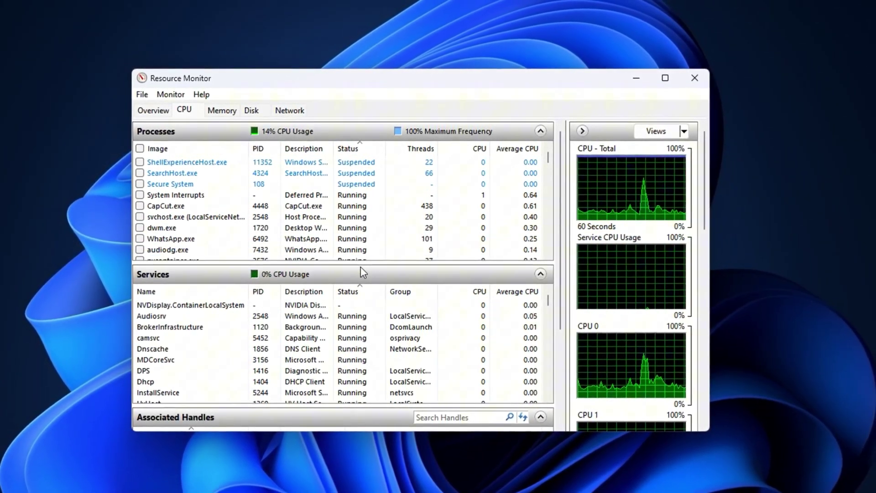
- Scroll through the Processes list on Resource Monitor's CPU tab
scroll(346, 195, "down", 6)
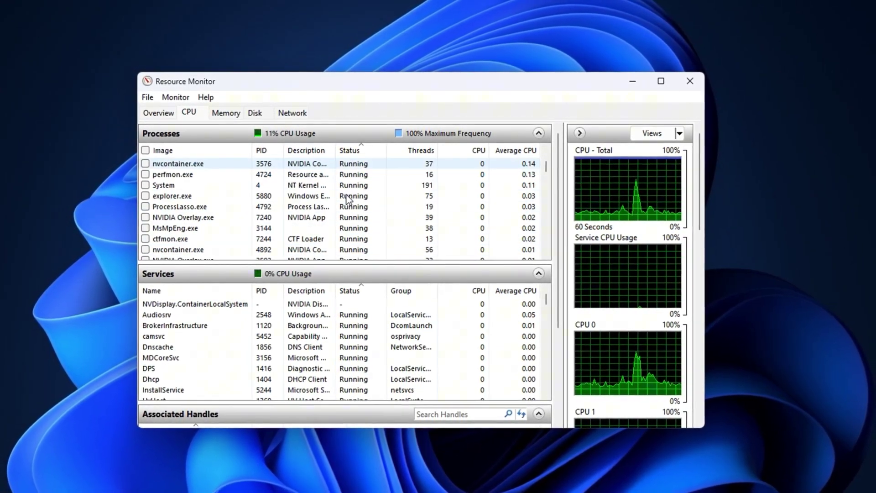
scroll(347, 195, "down", 5)
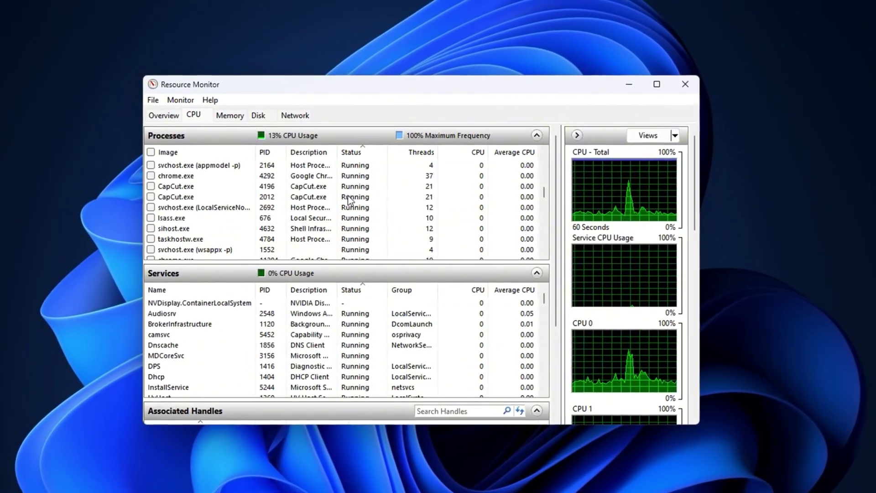
scroll(348, 230, "down", 6)
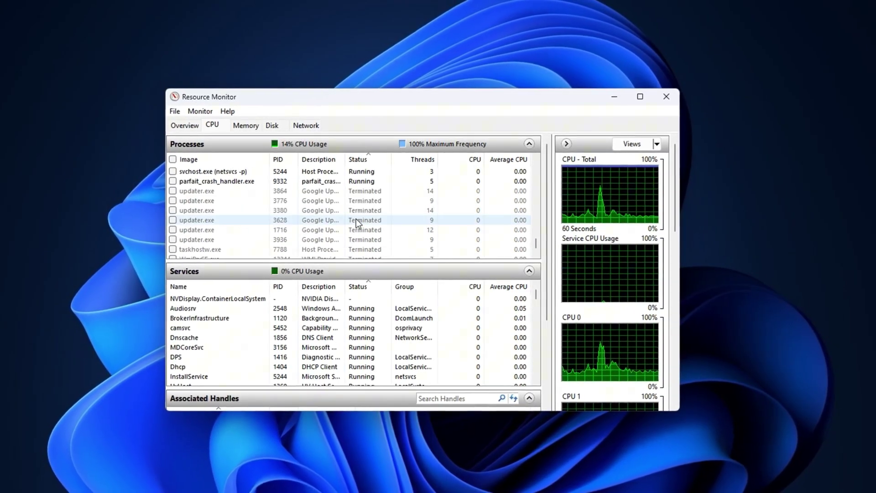
scroll(356, 220, "up", 3)
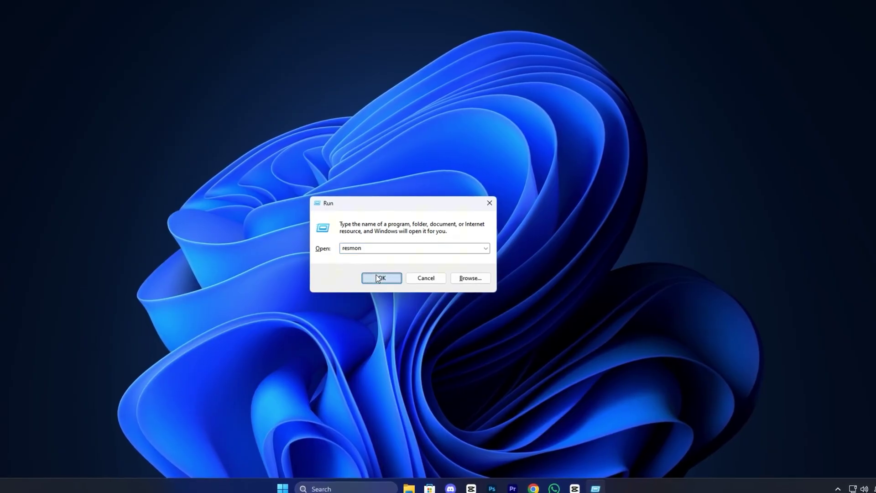
- Launch Resource Monitor and check per-process Disk activity before returning to the CPU tab
left_click(381, 277)
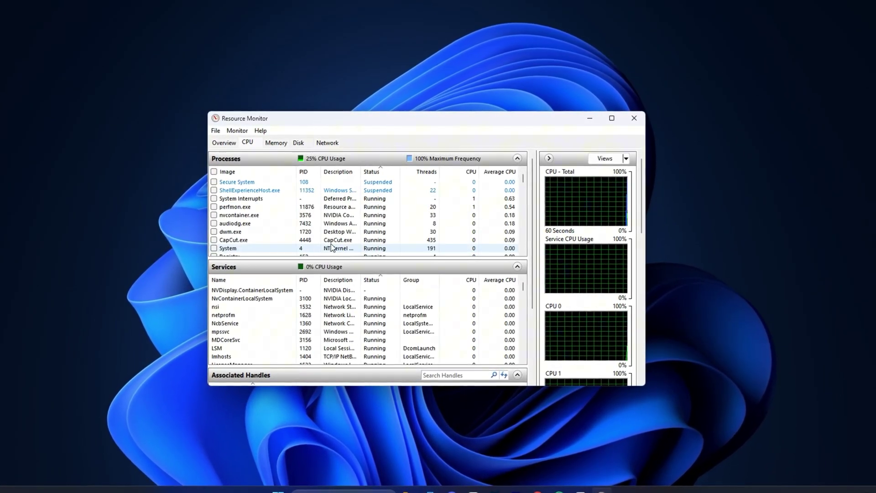
scroll(338, 235, "down", 3)
scroll(344, 223, "down", 10)
scroll(343, 223, "down", 10)
scroll(343, 224, "up", 10)
scroll(341, 223, "up", 3)
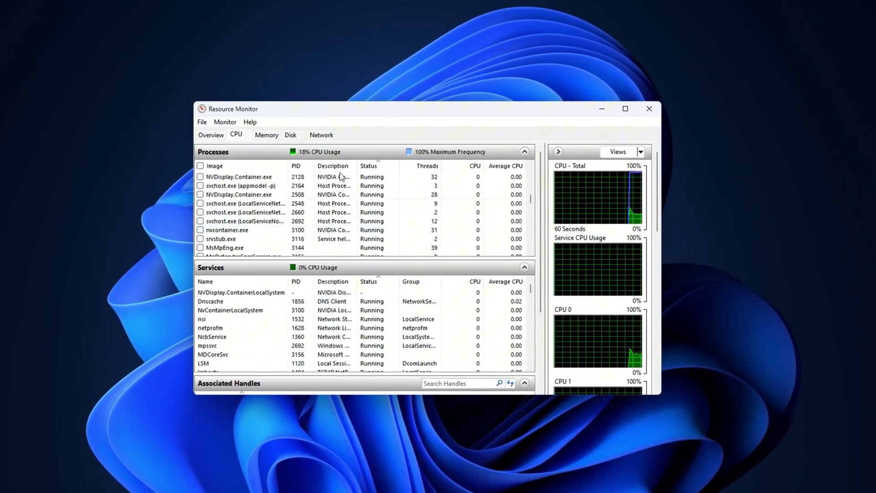
left_click(292, 135)
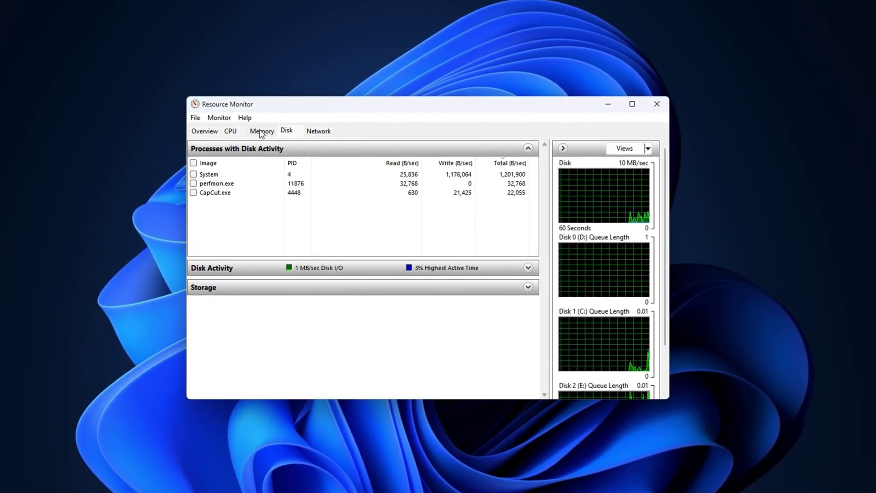
left_click(230, 131)
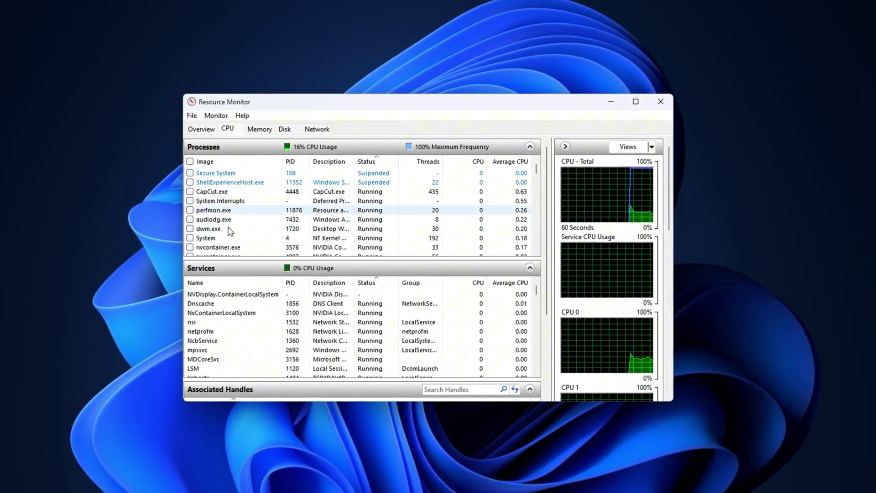
- Scroll down the CPU tab's Processes and Services lists to review the stopped services
scroll(242, 232, "down", 2)
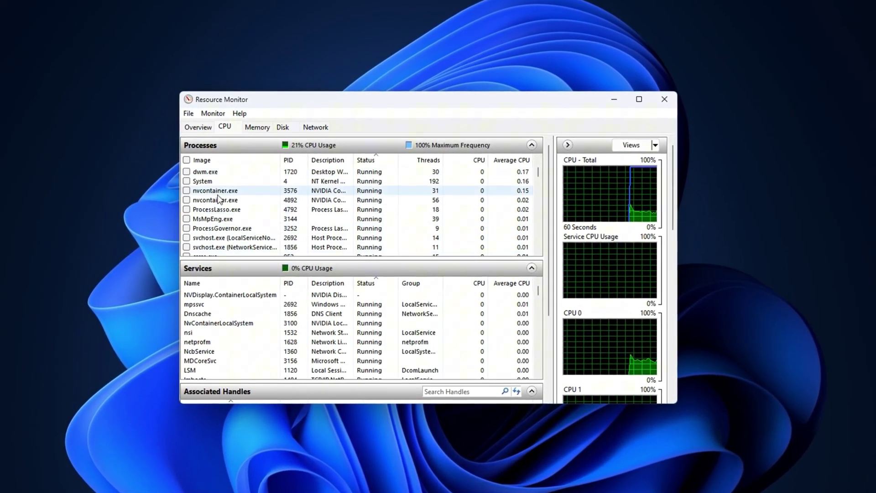
scroll(225, 232, "down", 3)
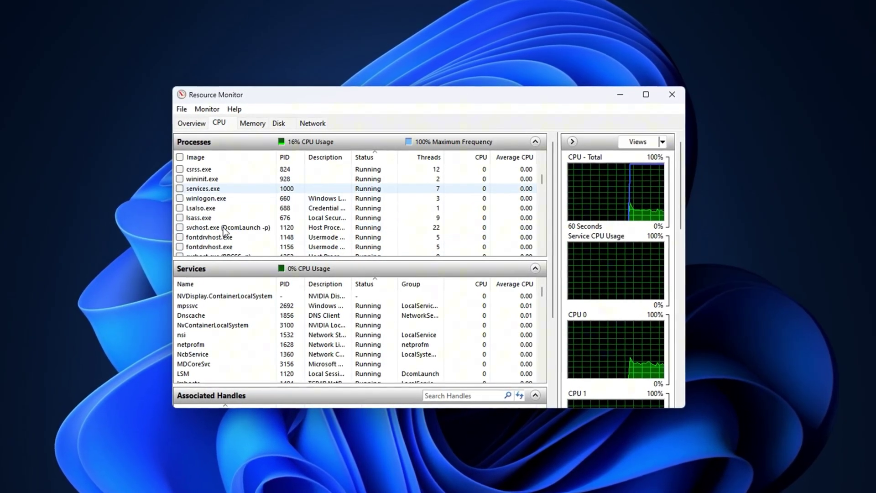
scroll(223, 231, "down", 3)
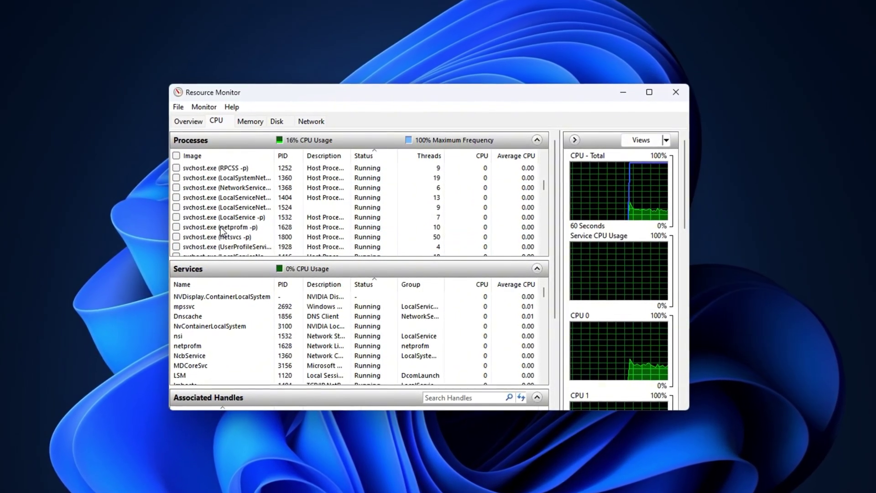
scroll(221, 231, "down", 2)
scroll(218, 229, "up", 1)
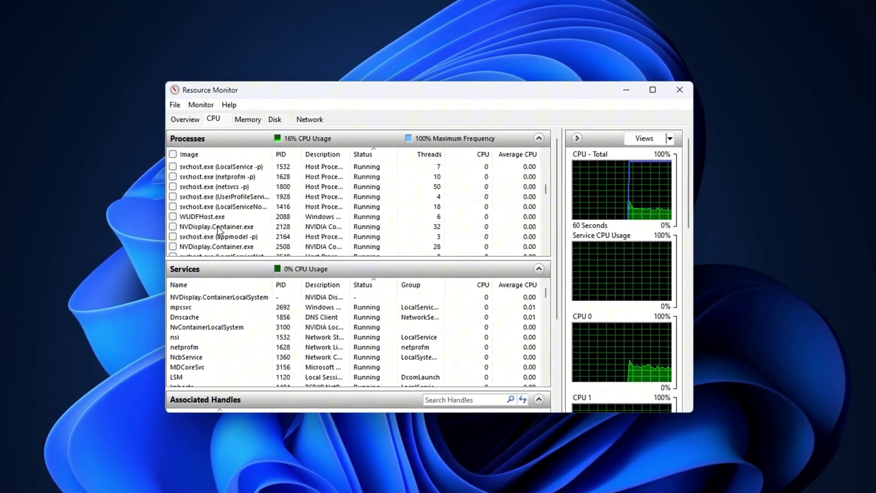
scroll(218, 228, "down", 2)
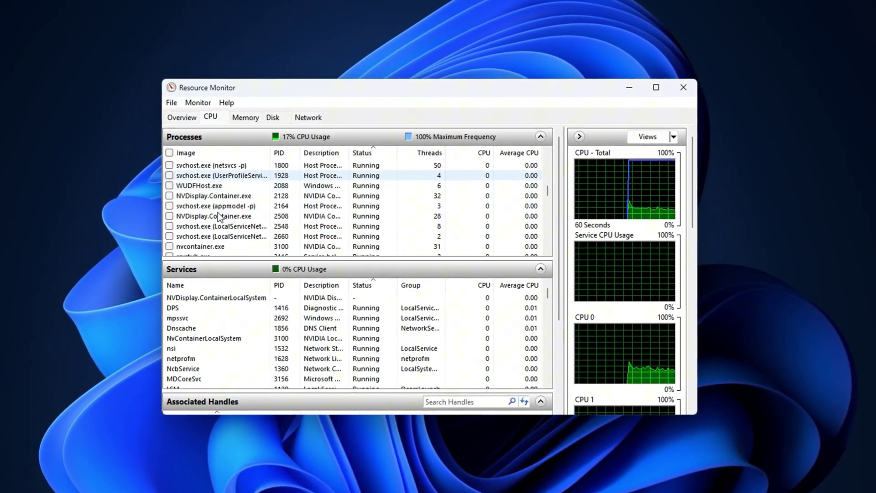
scroll(218, 216, "down", 2)
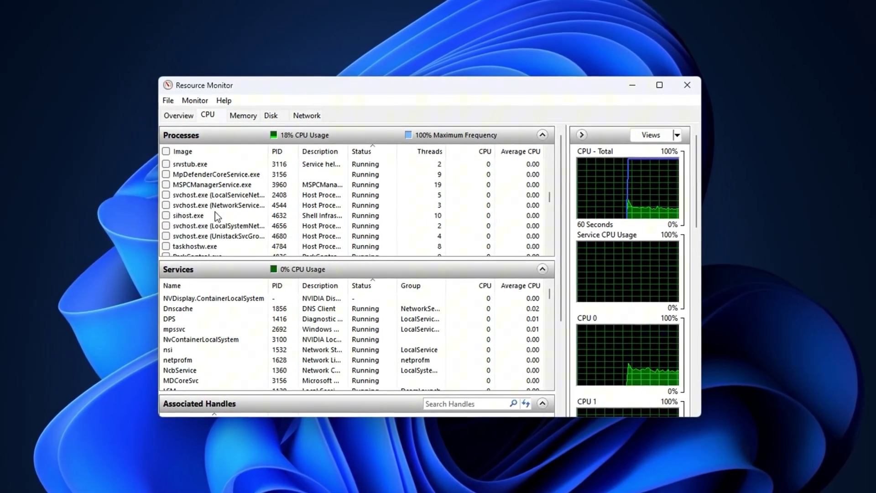
scroll(213, 212, "down", 2)
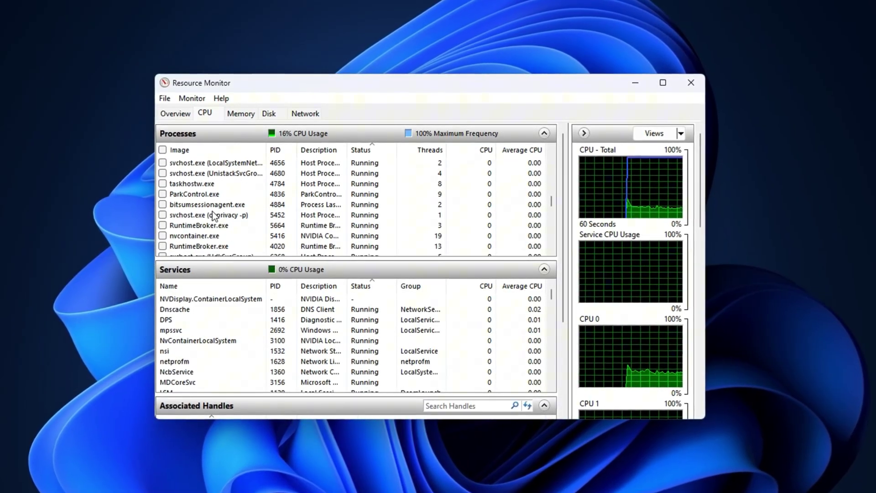
scroll(213, 212, "down", 2)
scroll(210, 212, "down", 2)
scroll(209, 212, "down", 2)
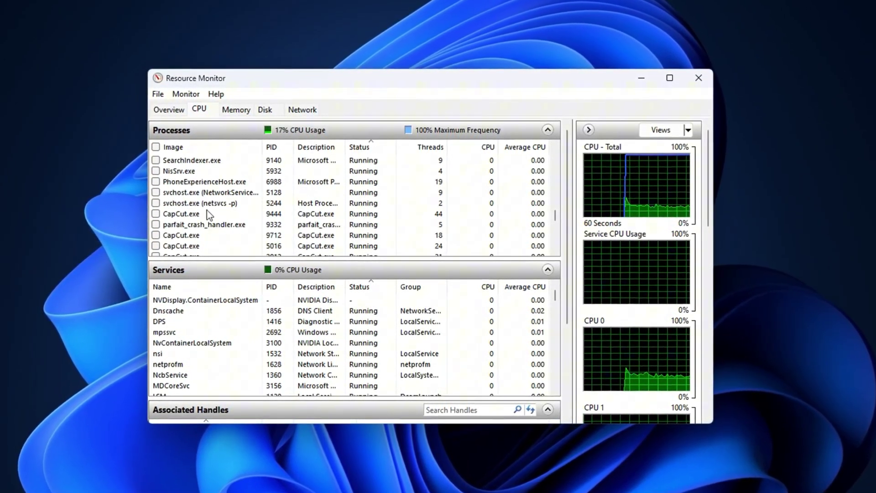
scroll(207, 211, "down", 2)
scroll(206, 211, "down", 4)
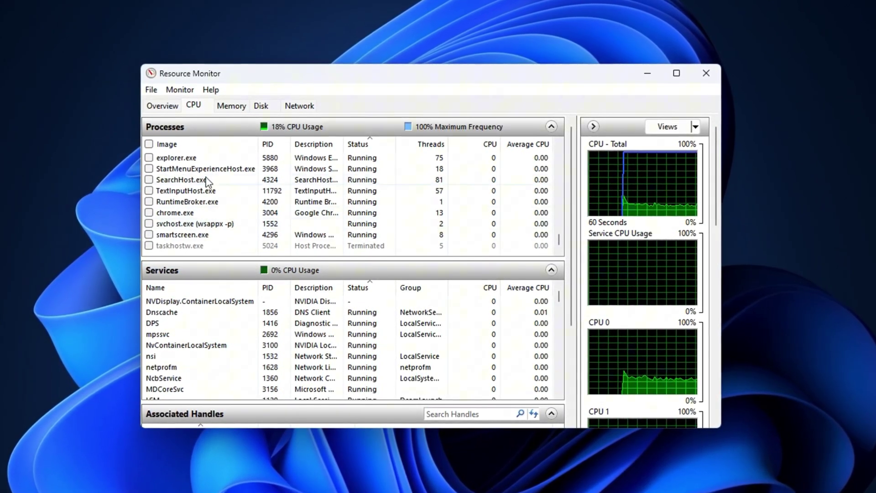
scroll(195, 320, "down", 4)
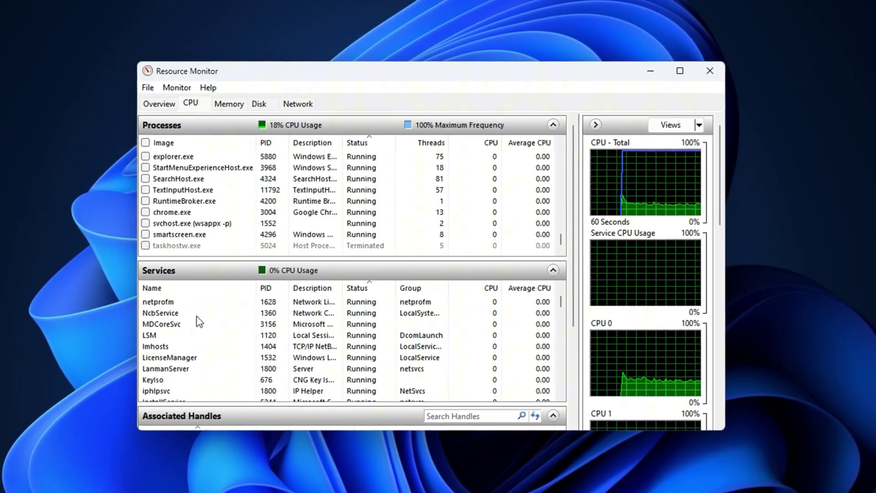
scroll(196, 326, "down", 15)
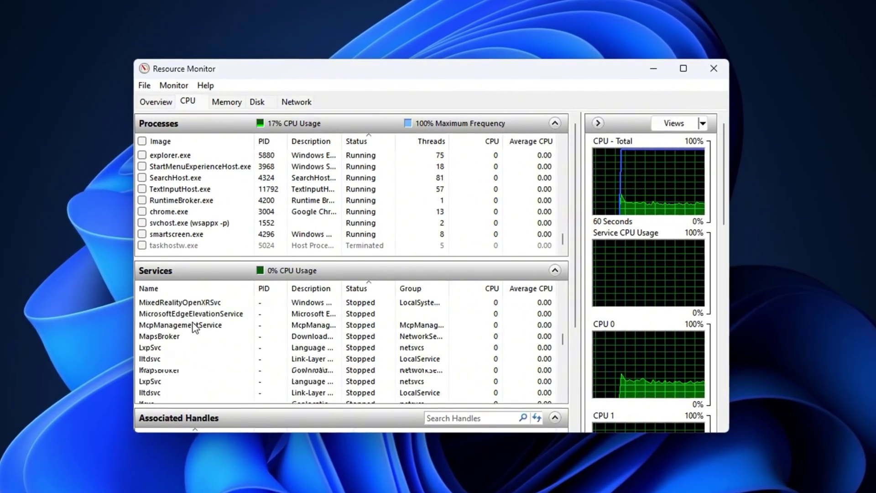
scroll(176, 366, "down", 12)
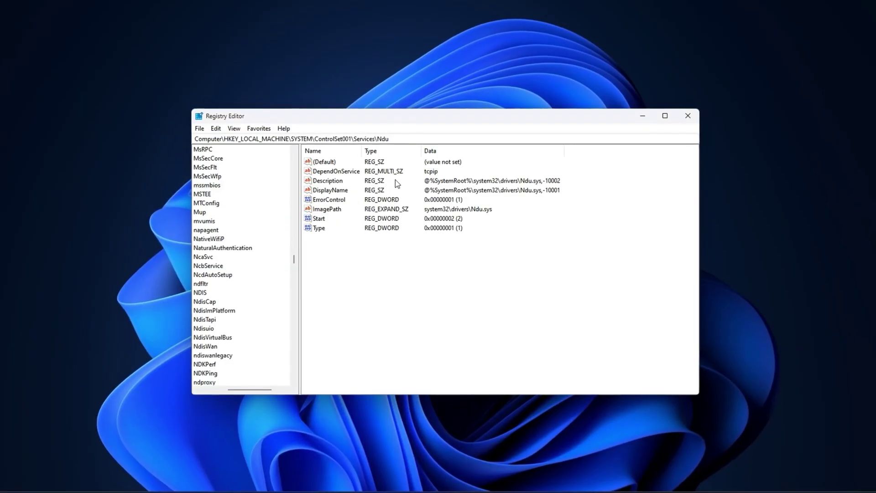
- Change the Ndu Start value data from 2 to 4
left_click_drag(395, 138, 192, 140)
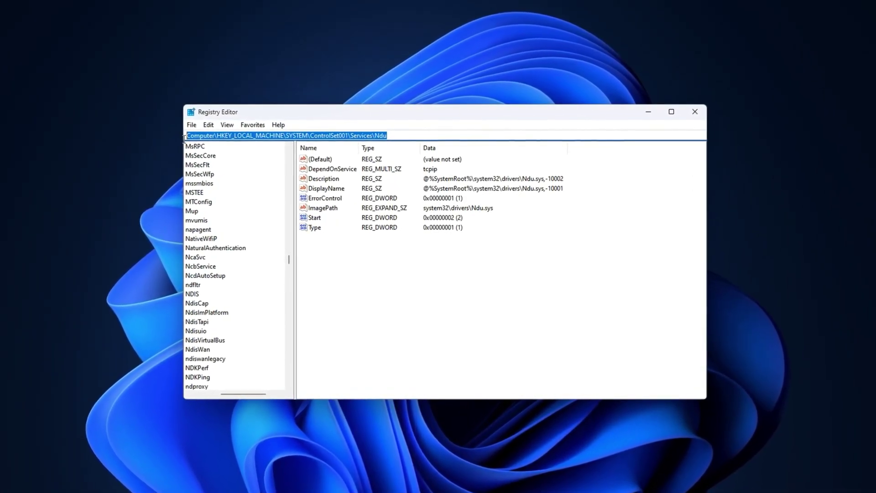
left_click(339, 265)
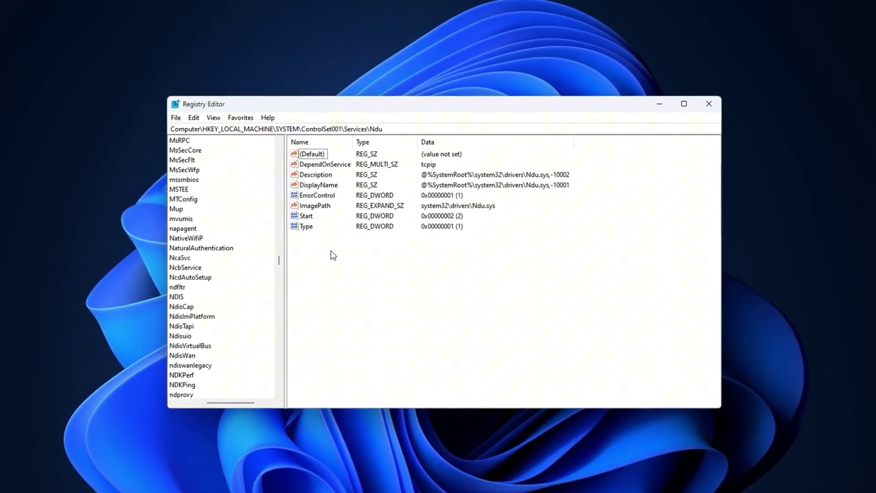
left_click(305, 215)
double_click(301, 214)
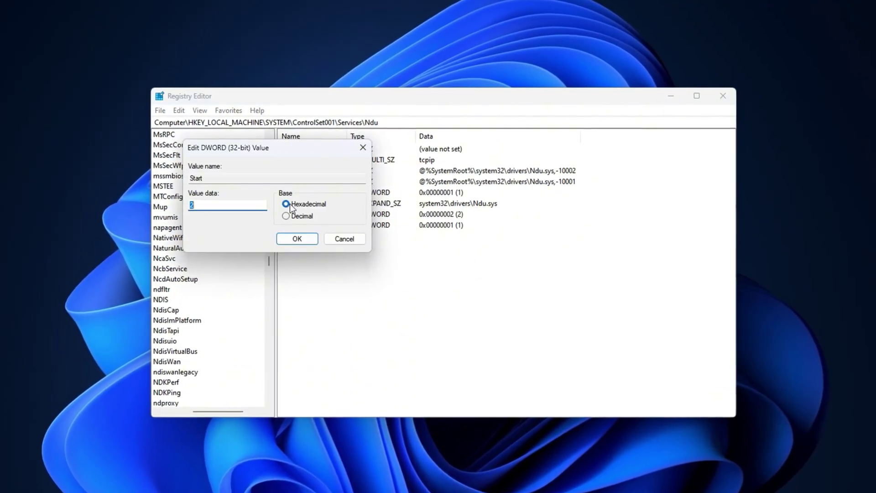
type("4")
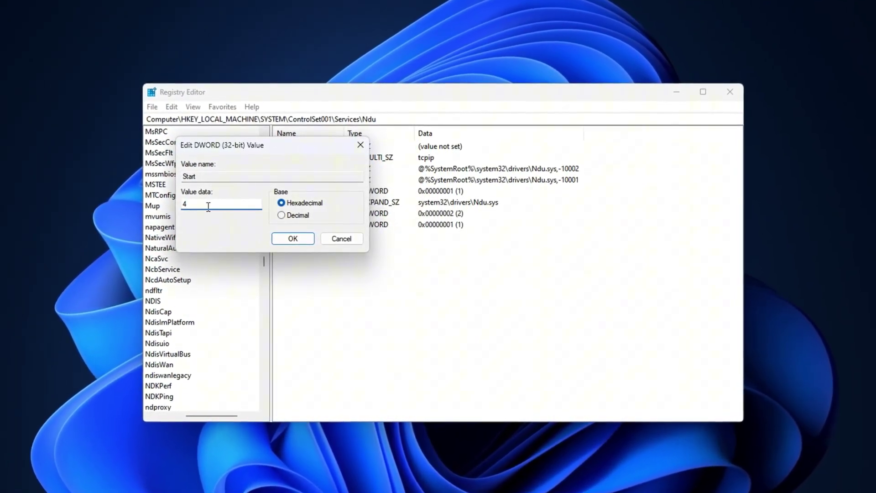
left_click(295, 244)
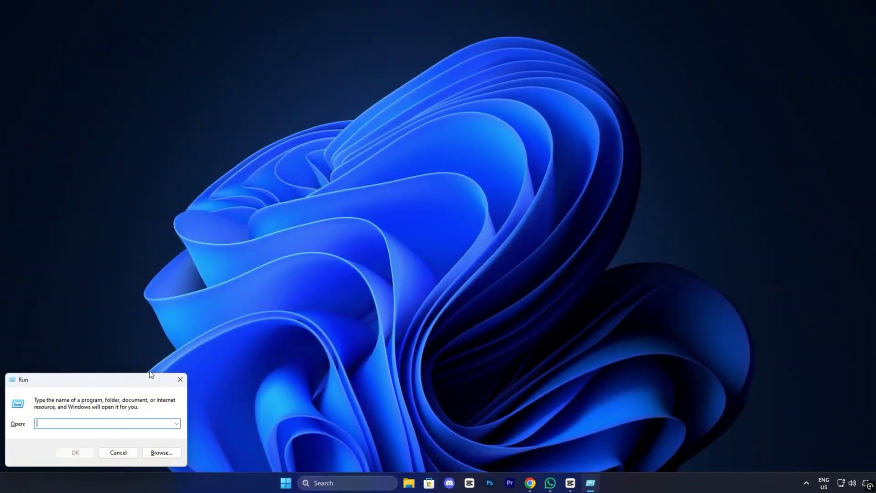
left_click_drag(108, 381, 436, 201)
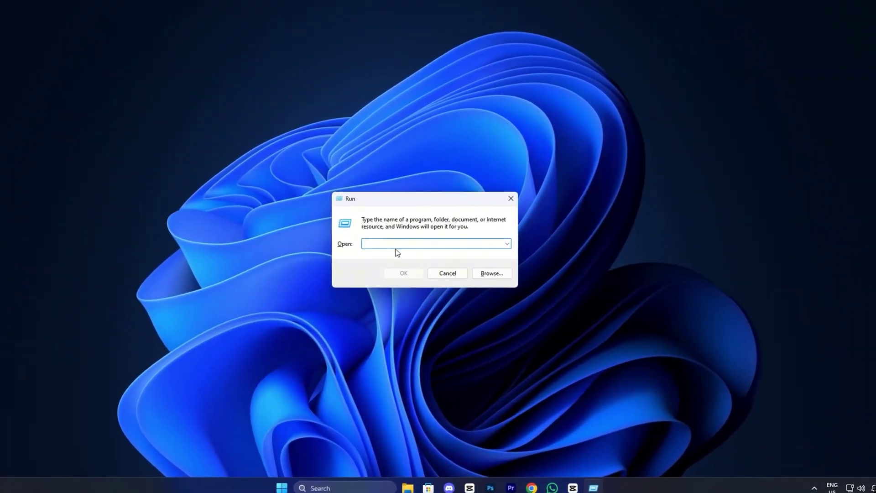
type("regedit")
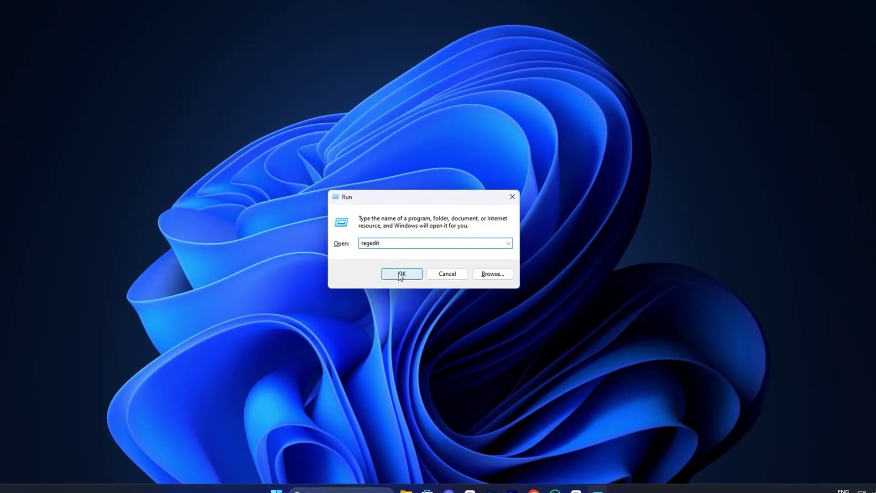
left_click(401, 274)
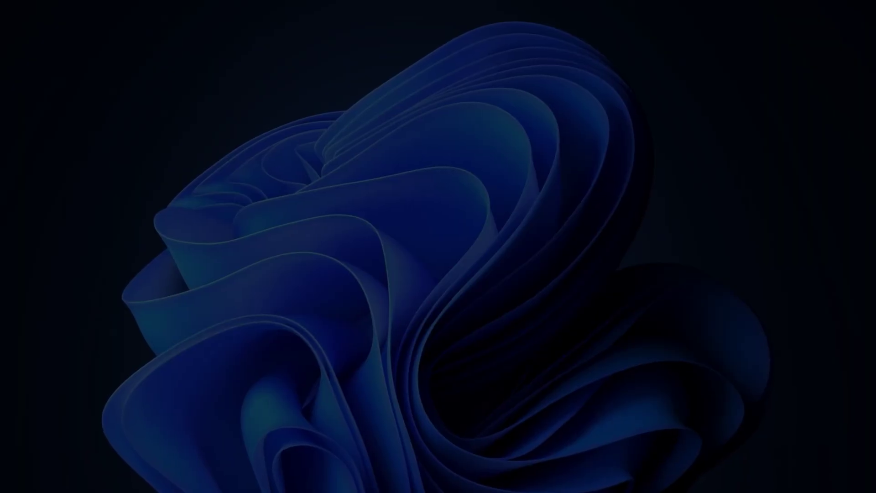
left_click(383, 319)
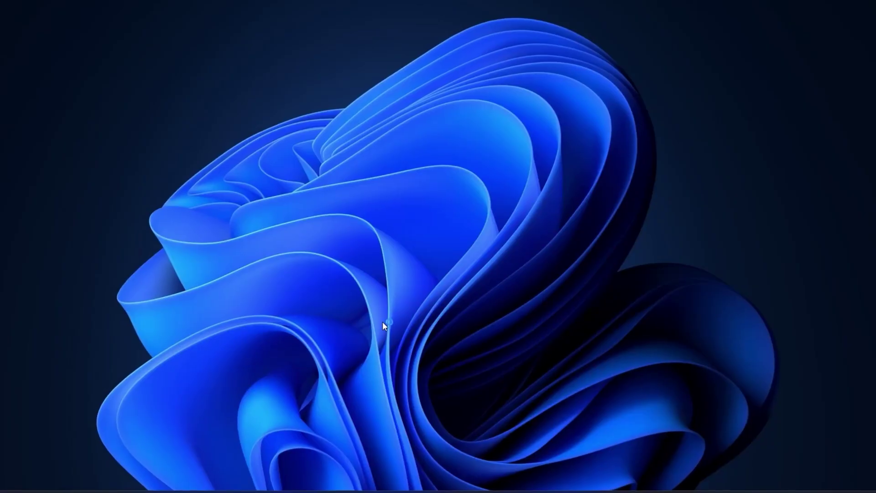
left_click_drag(450, 137, 182, 137)
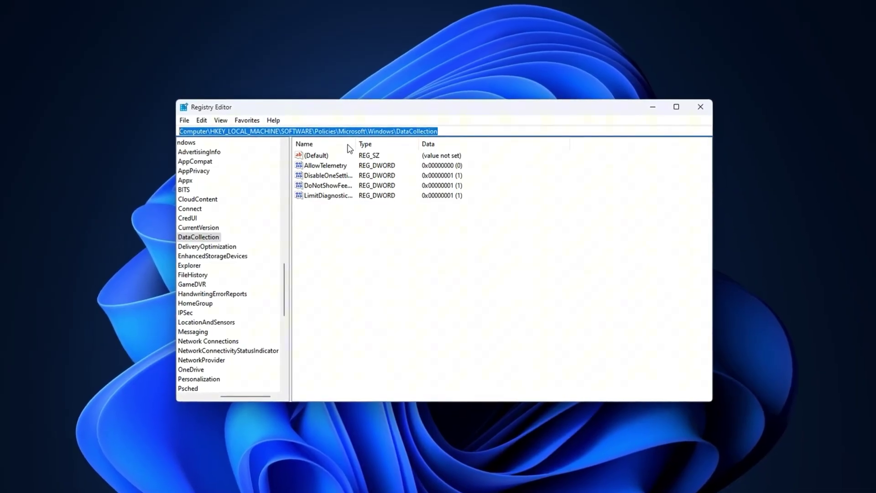
left_click(369, 235)
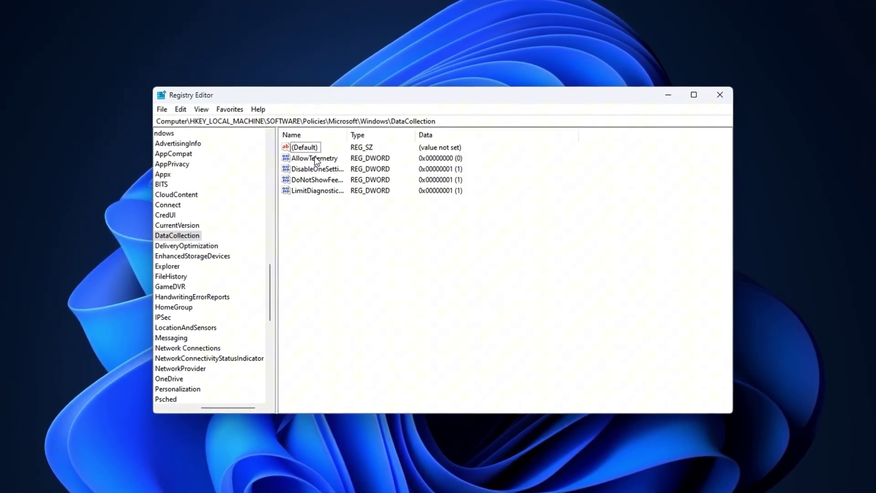
key("Down")
right_click(347, 220)
mouse_move(371, 229)
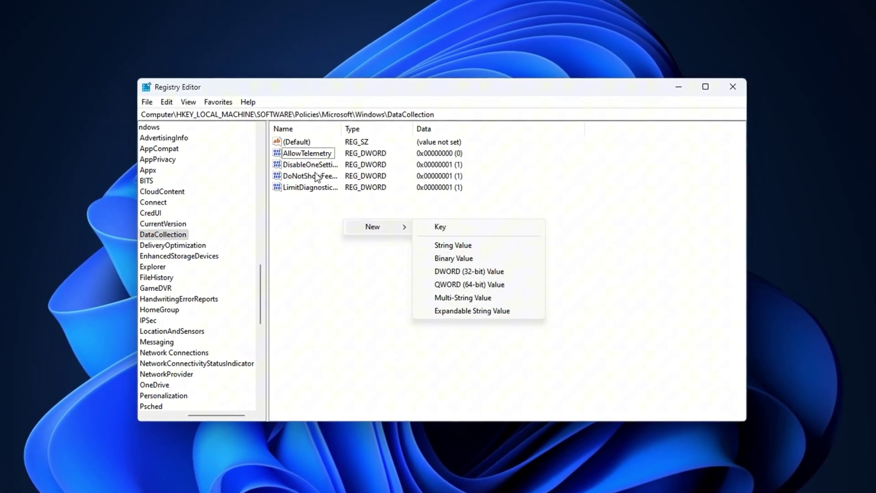
left_click(307, 157)
double_click(303, 154)
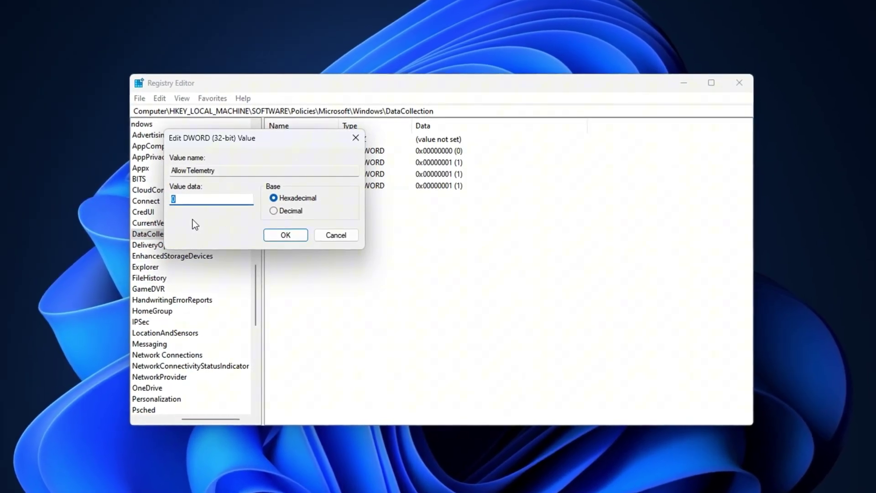
left_click(285, 236)
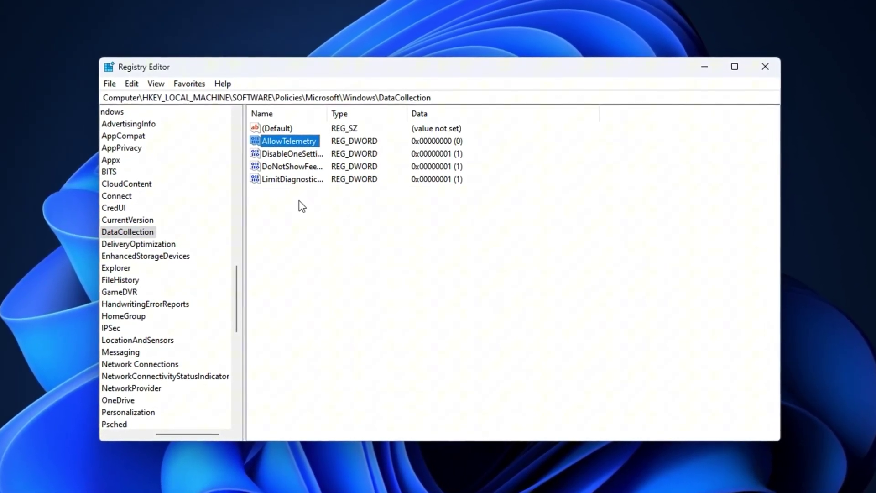
double_click(281, 140)
left_click(147, 192)
left_click(258, 232)
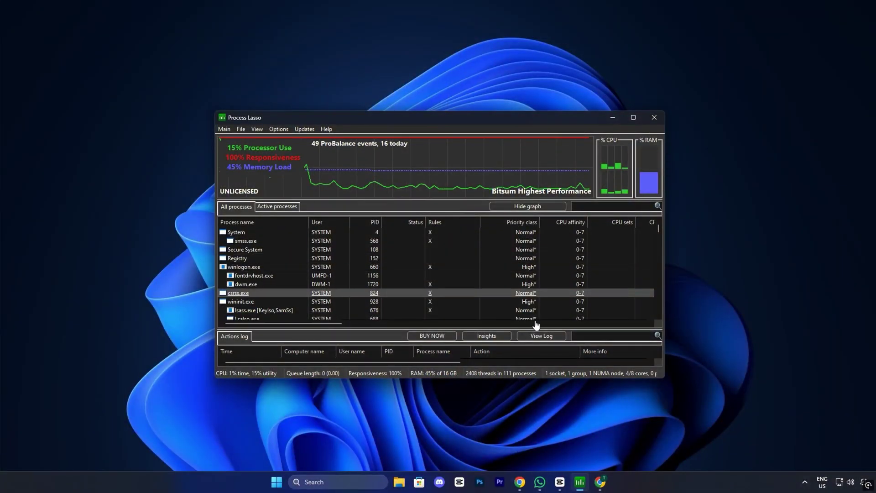
- Browse the uptopacks.com Recent Posts in Chrome, then close Chrome
left_click(598, 482)
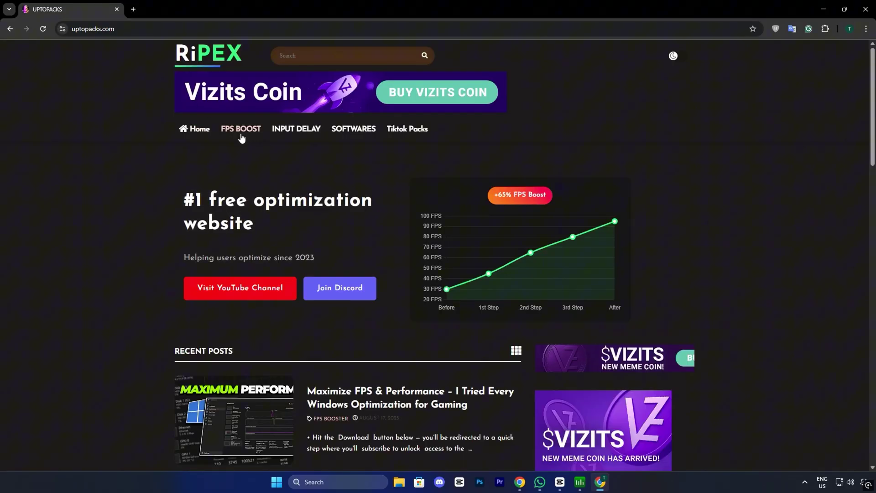
scroll(353, 258, "down", 3)
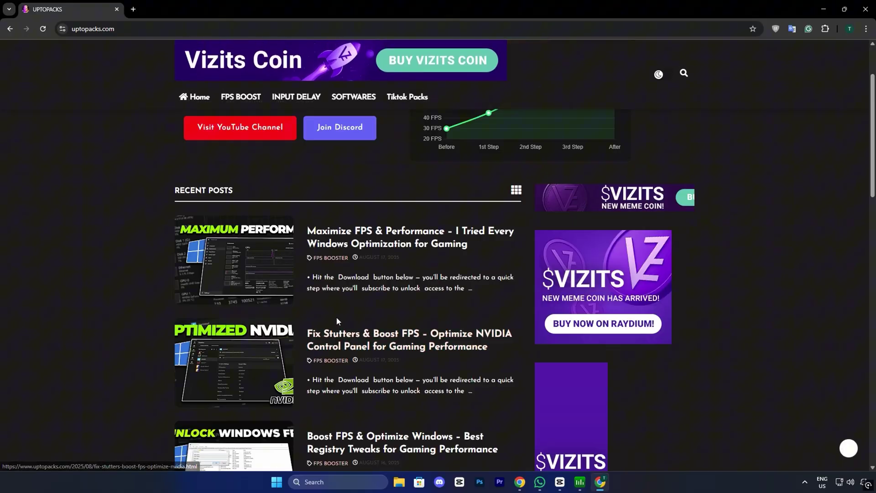
scroll(417, 242, "down", 3)
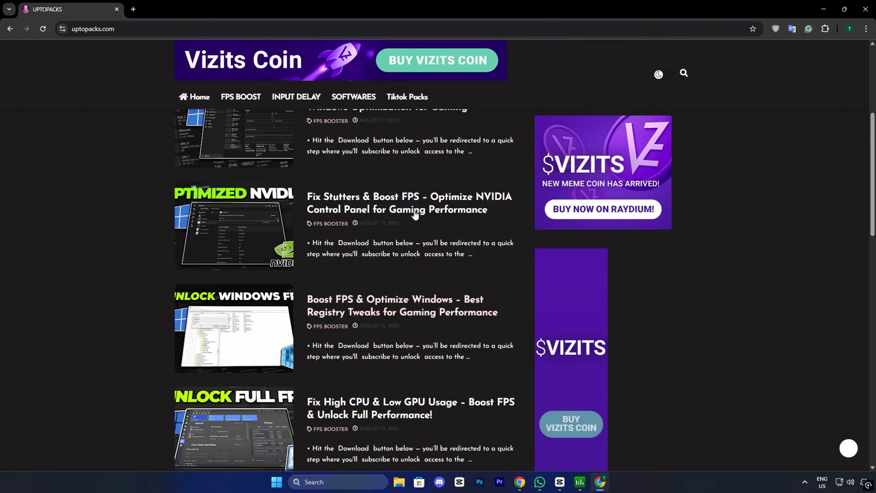
scroll(352, 295, "up", 3)
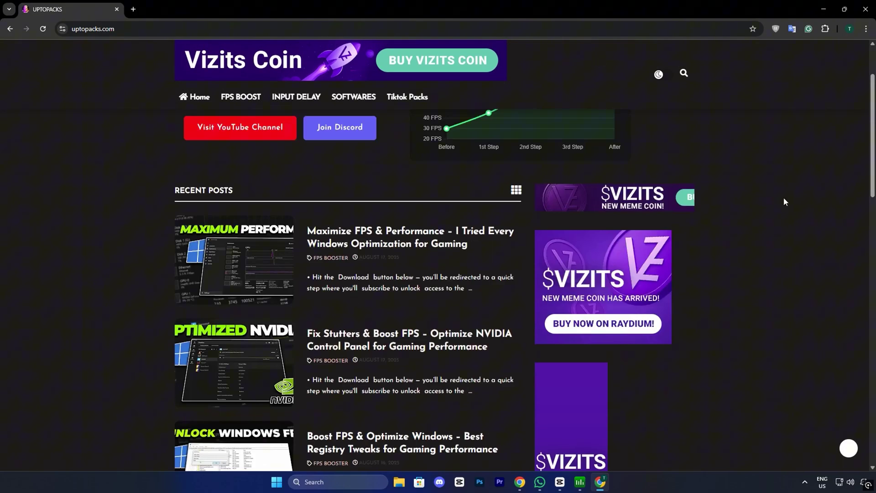
left_click(870, 6)
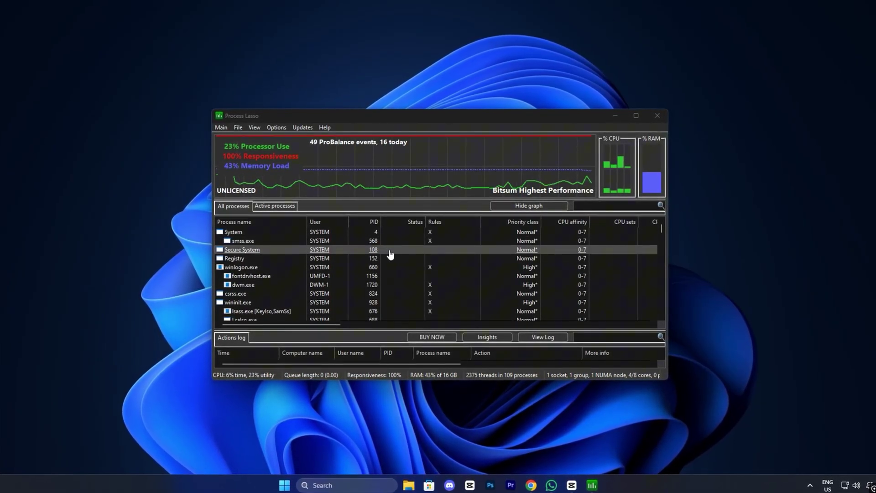
- Enable IdleSaver with the Balanced profile after 5 idle minutes, then confirm it is checked
left_click(217, 127)
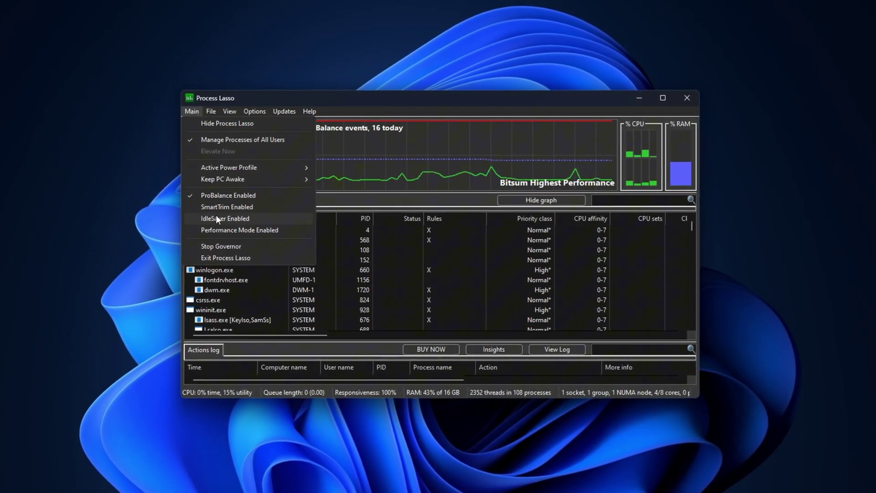
left_click(192, 218)
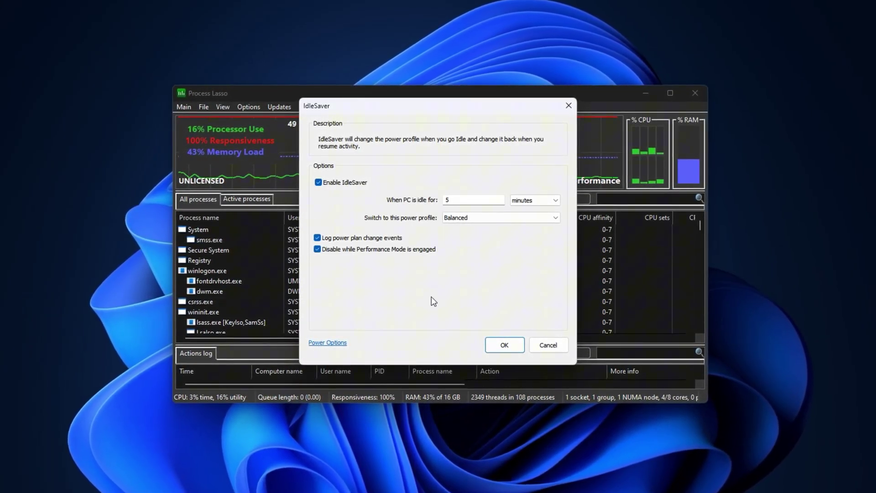
left_click(504, 349)
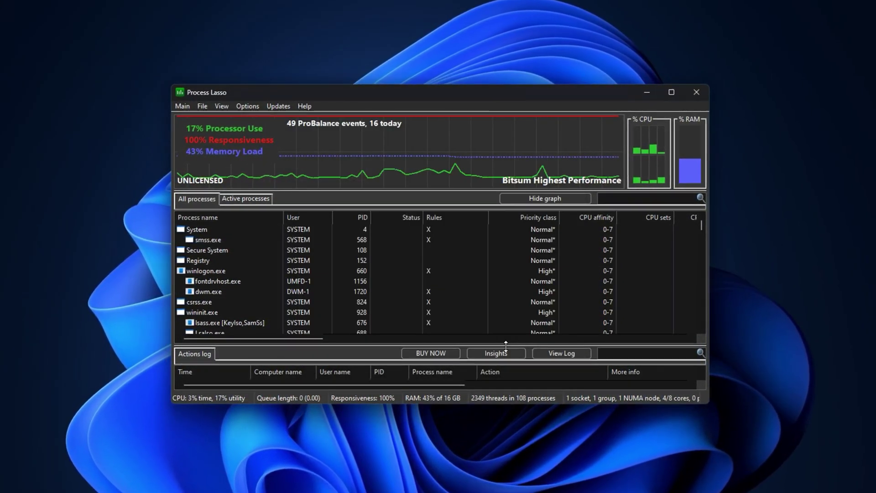
left_click(182, 106)
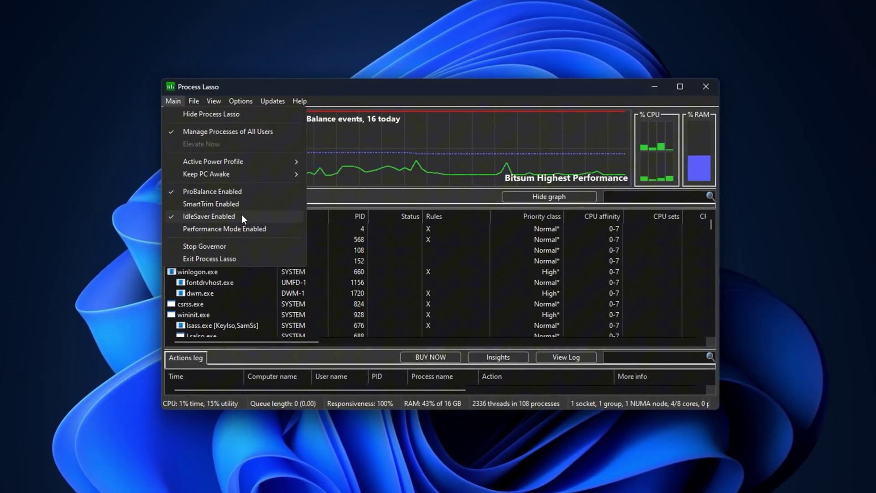
left_click(247, 99)
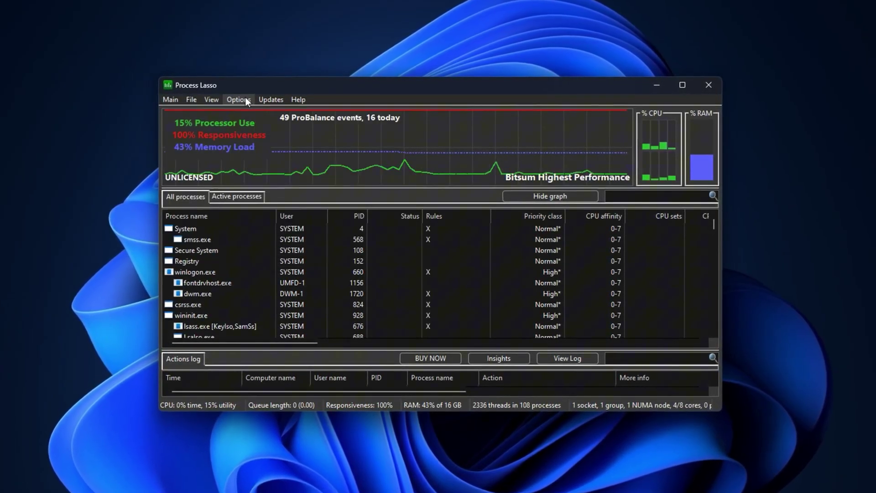
left_click(245, 97)
mouse_move(301, 194)
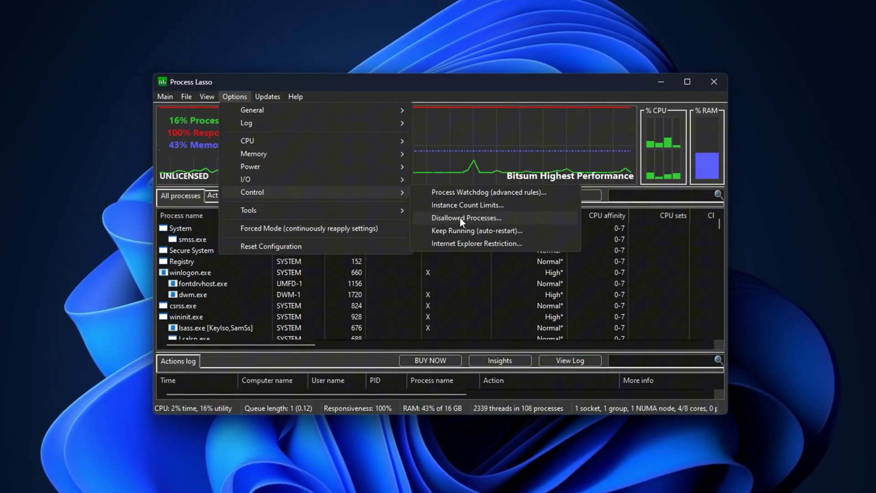
left_click(460, 218)
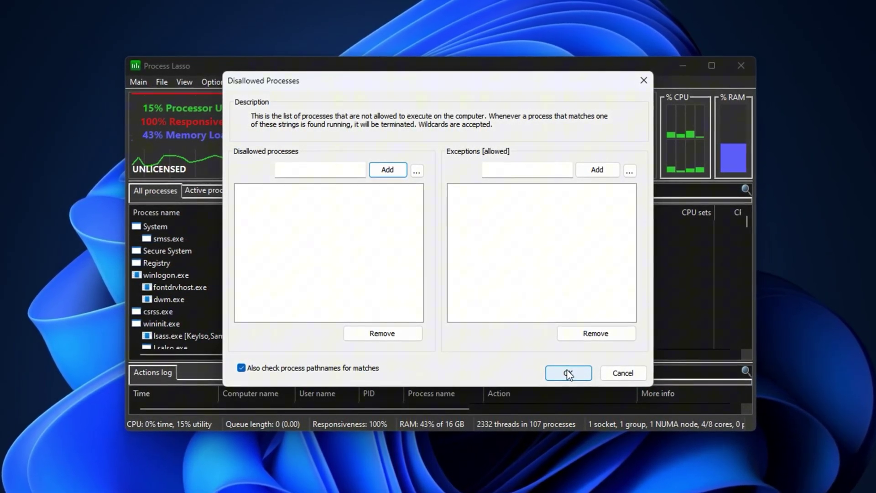
left_click(568, 373)
- Show only active processes and choose CPU Affinity > Always > Select CPU Affinity for CapCut
left_click(202, 190)
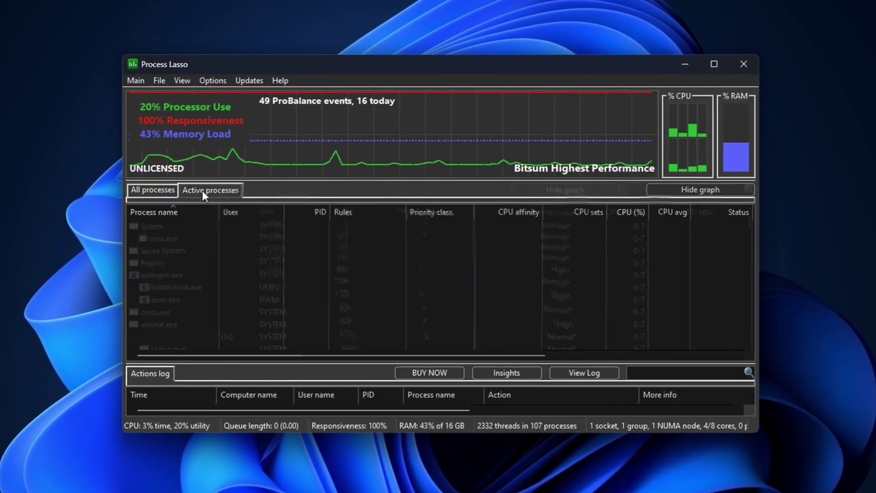
right_click(168, 238)
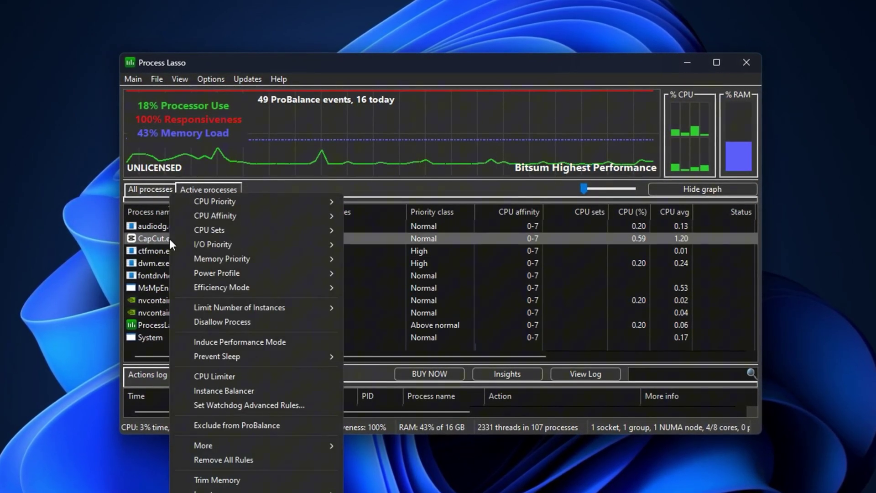
mouse_move(273, 217)
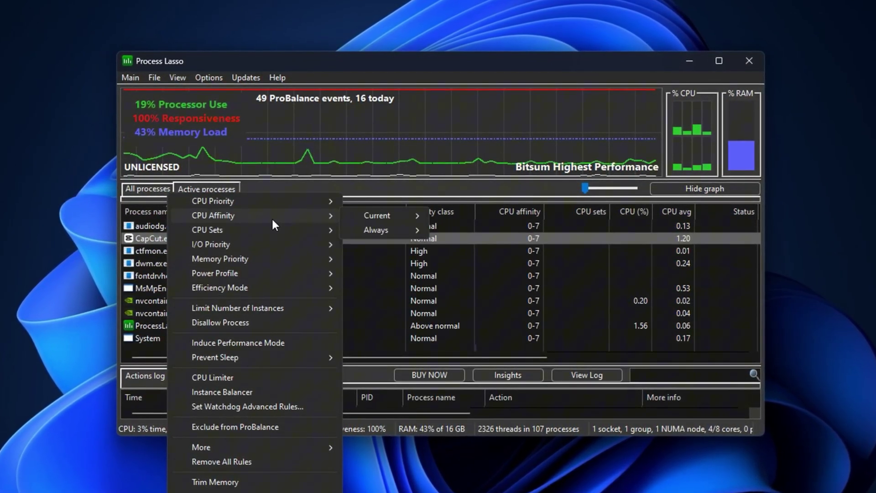
mouse_move(376, 228)
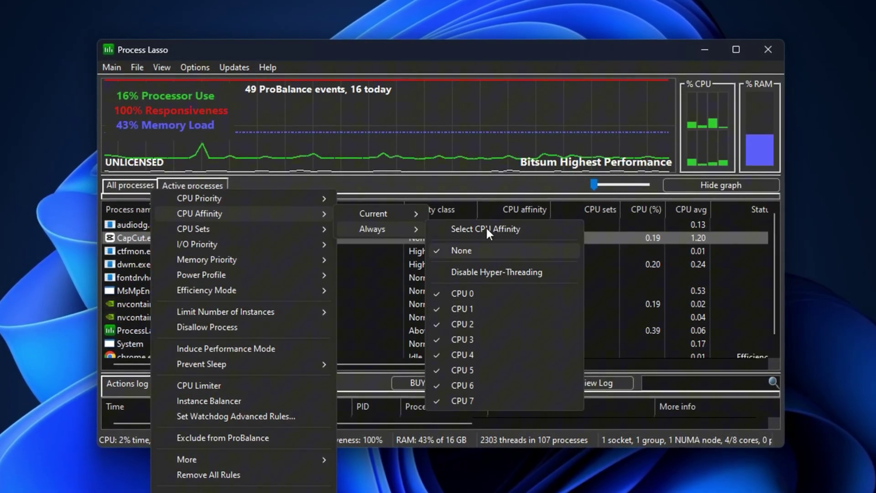
left_click(462, 250)
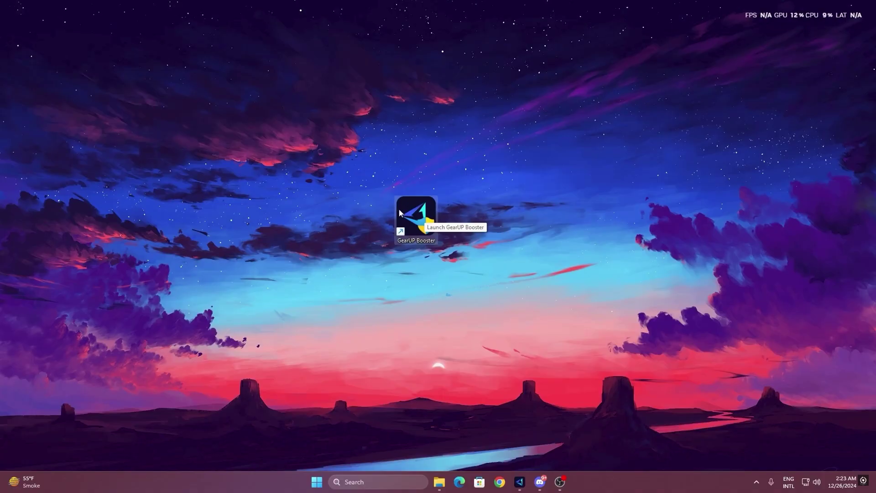
- Launch GearUP Booster, glance at Games, then boost Fortnite from the Home page
double_click(400, 213)
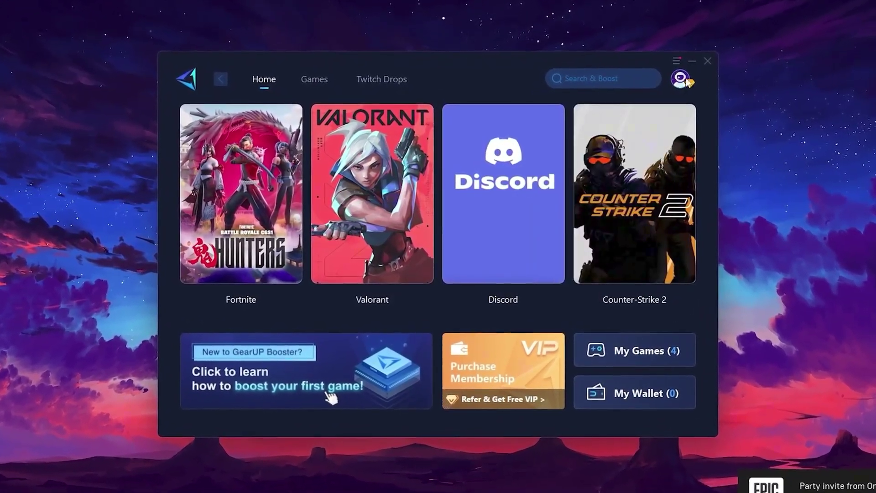
mouse_move(681, 82)
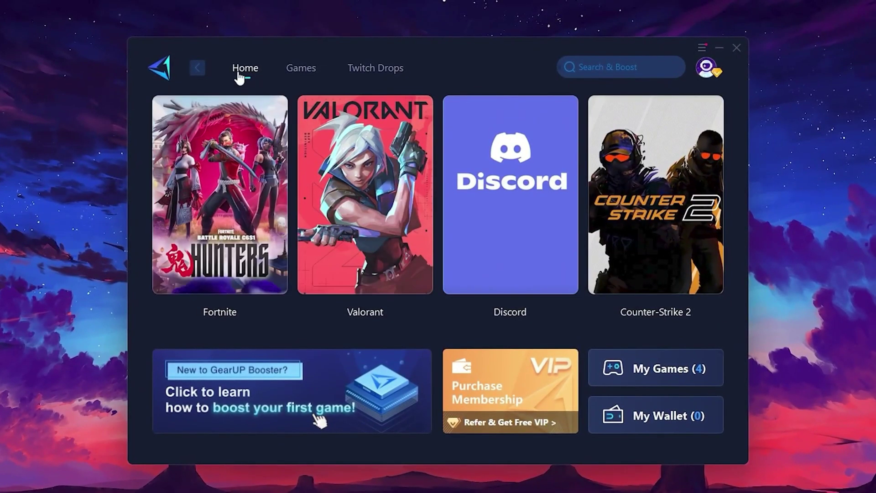
mouse_move(667, 178)
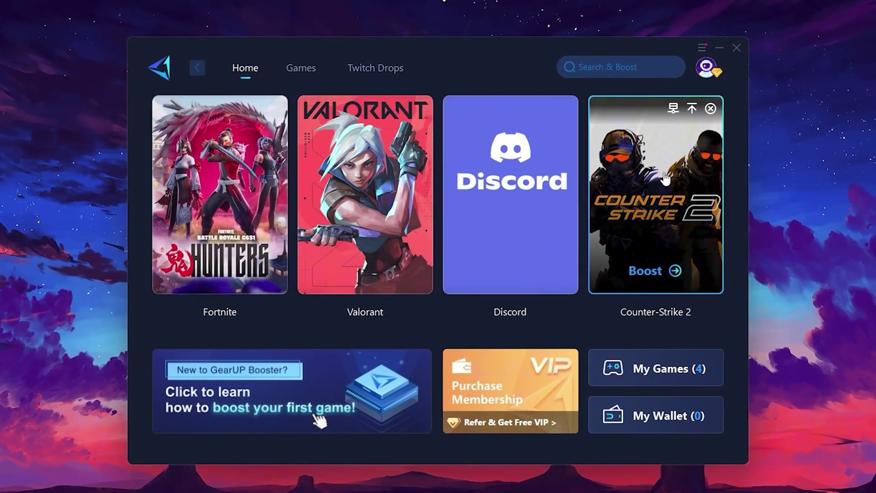
left_click(302, 71)
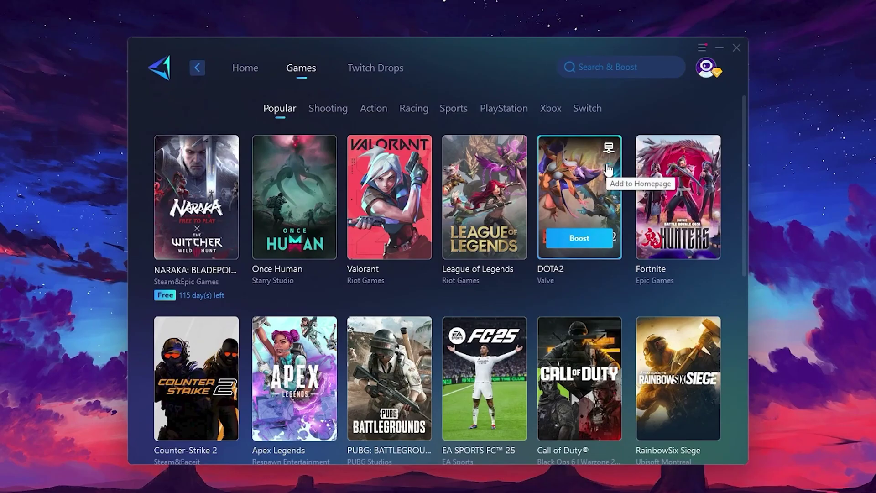
left_click(247, 73)
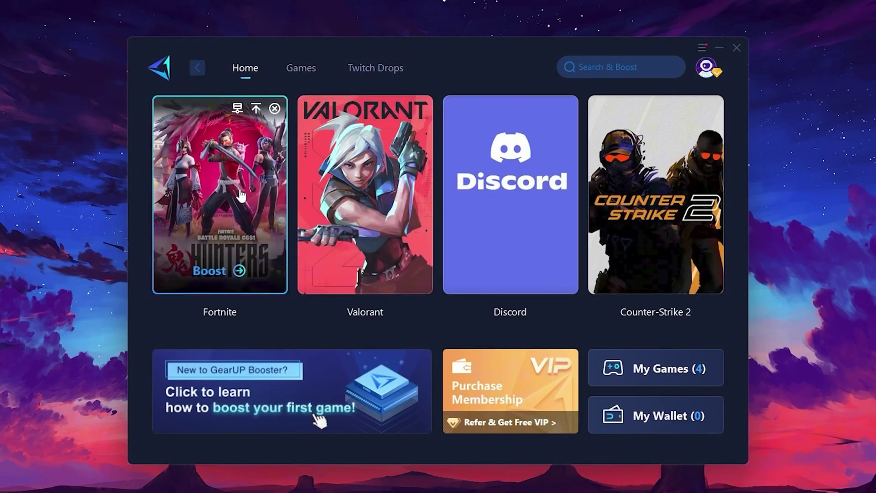
left_click(212, 273)
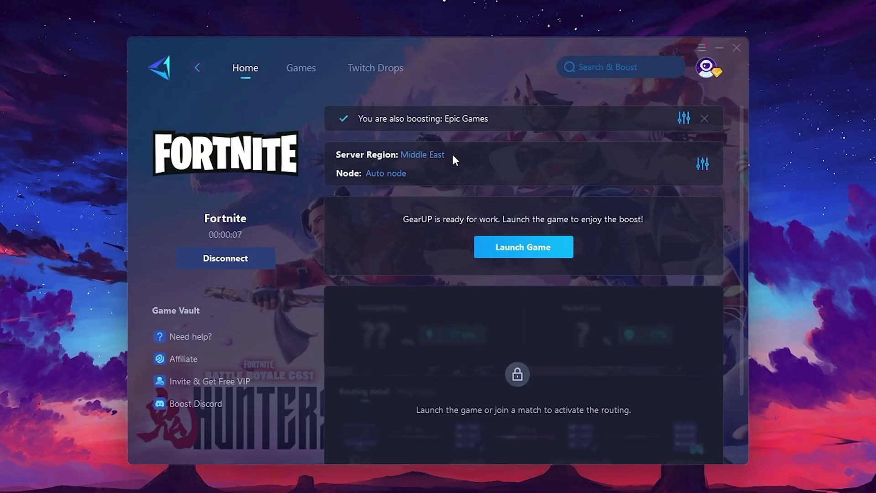
left_click(426, 155)
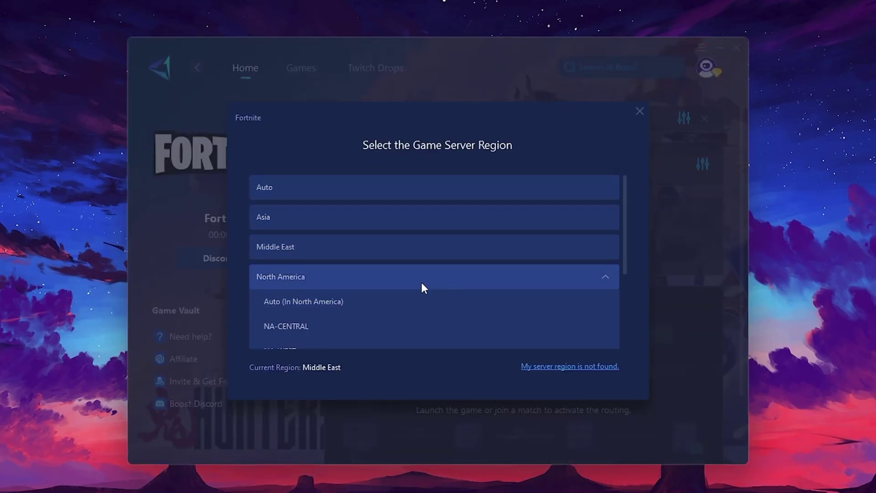
scroll(393, 264, "down", 1)
scroll(347, 245, "up", 1)
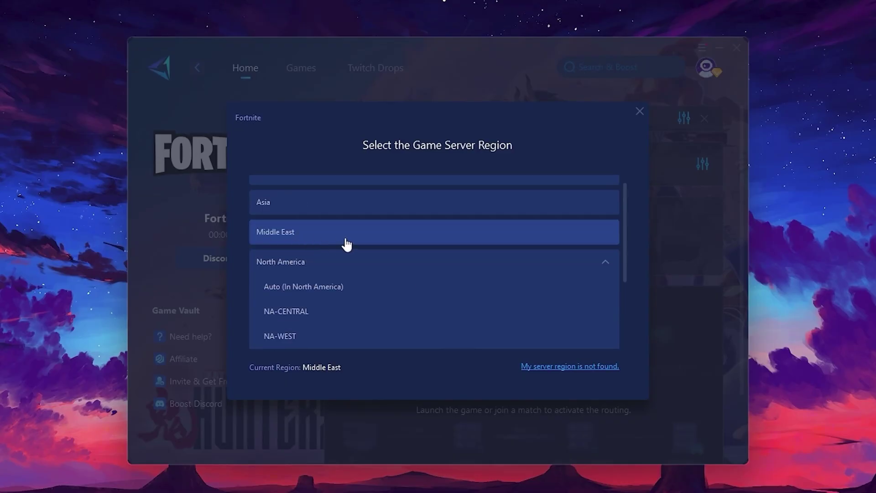
left_click(640, 111)
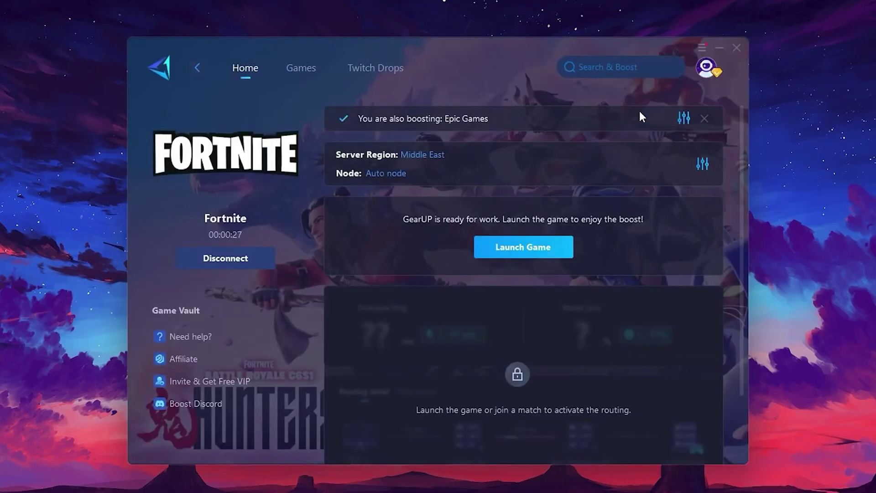
left_click(381, 176)
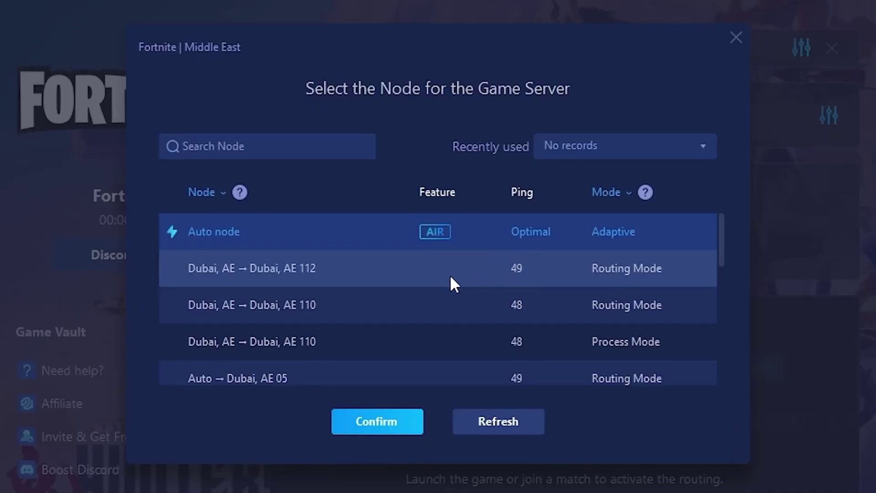
scroll(449, 275, "down", 2)
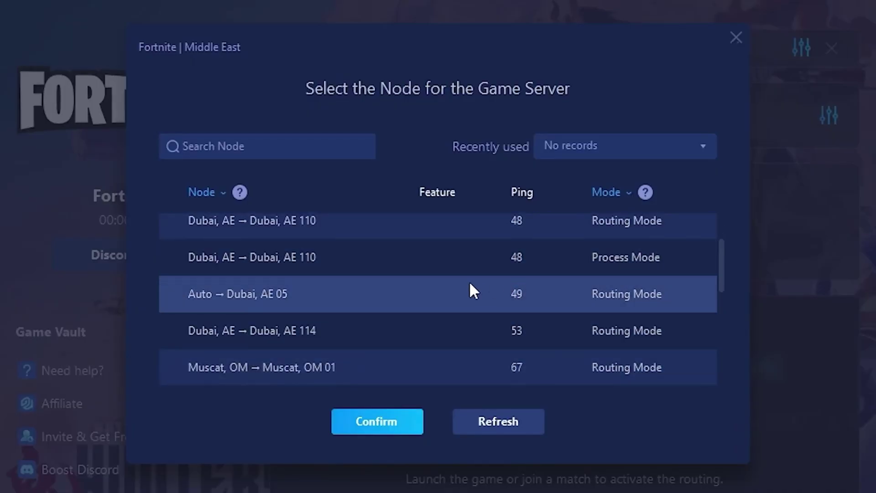
scroll(524, 297, "up", 2)
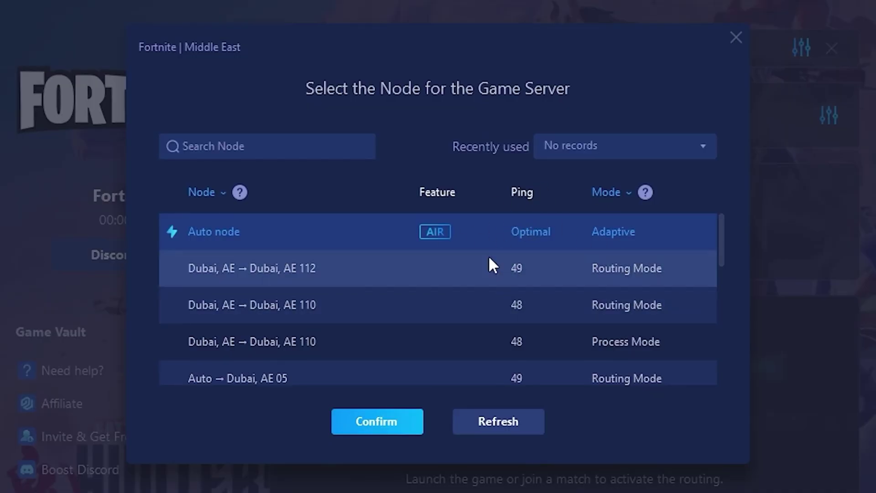
left_click(735, 38)
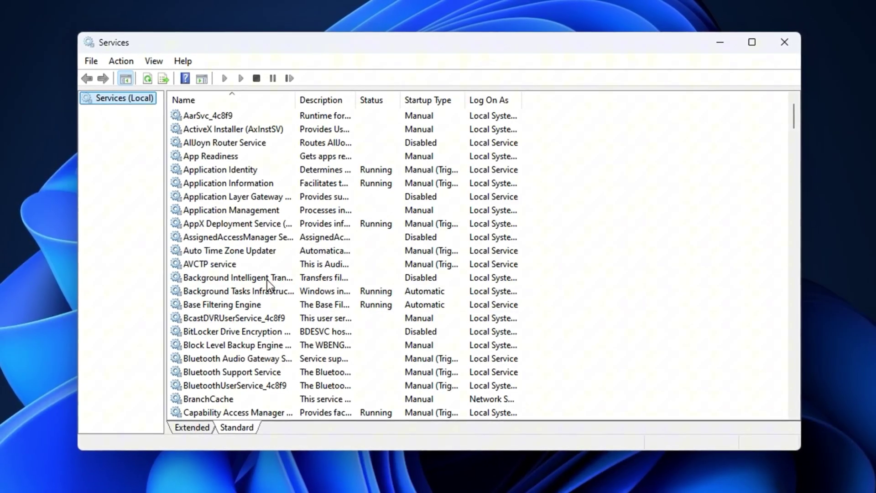
- Scroll down to the W entries in Services and select Windows Search
scroll(280, 307, "down", 15)
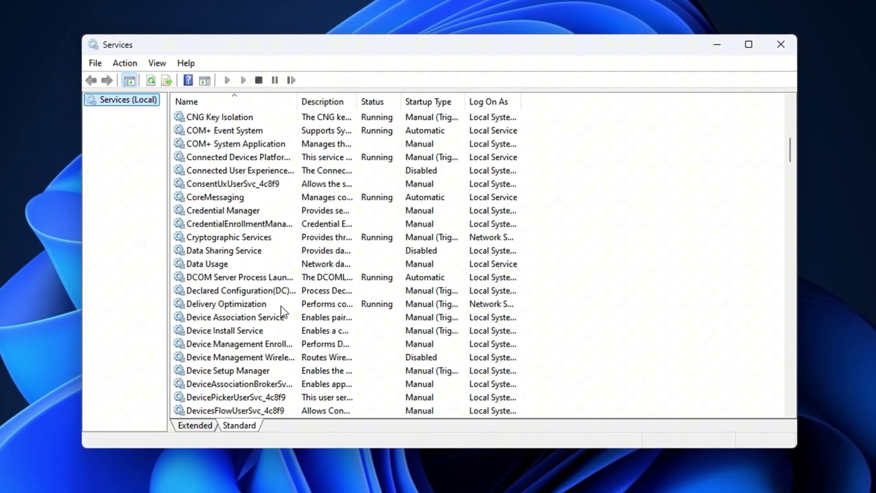
scroll(283, 305, "down", 3)
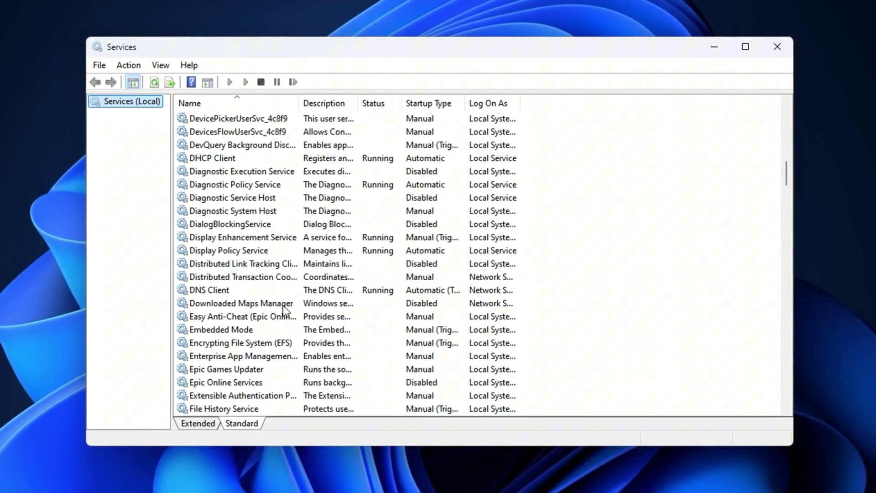
scroll(283, 305, "down", 3)
scroll(284, 305, "down", 2)
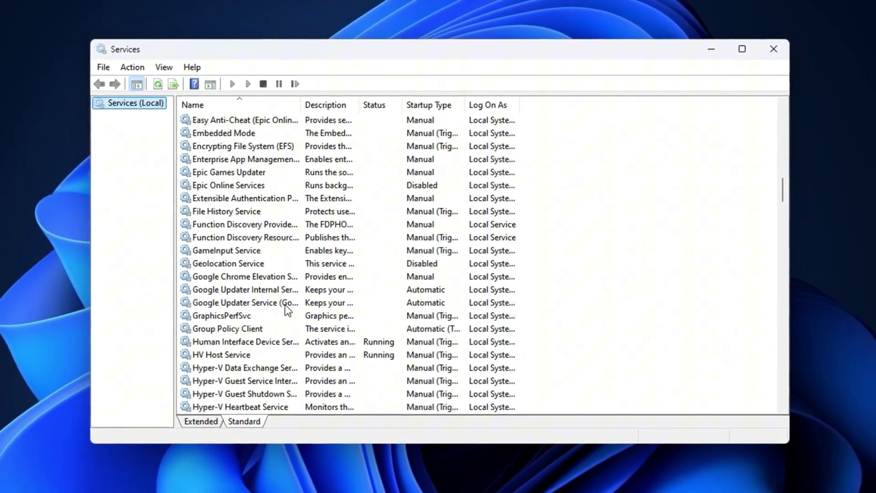
scroll(285, 305, "down", 2)
scroll(286, 305, "down", 3)
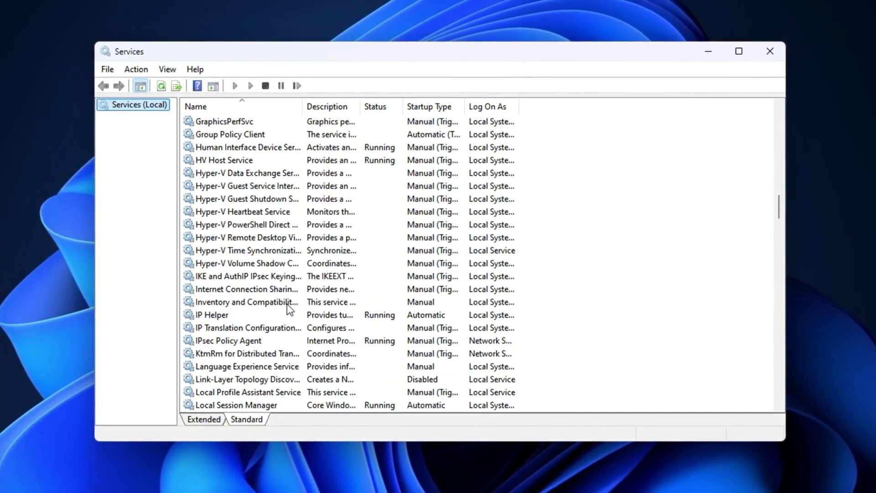
scroll(288, 305, "down", 2)
scroll(288, 305, "down", 2)
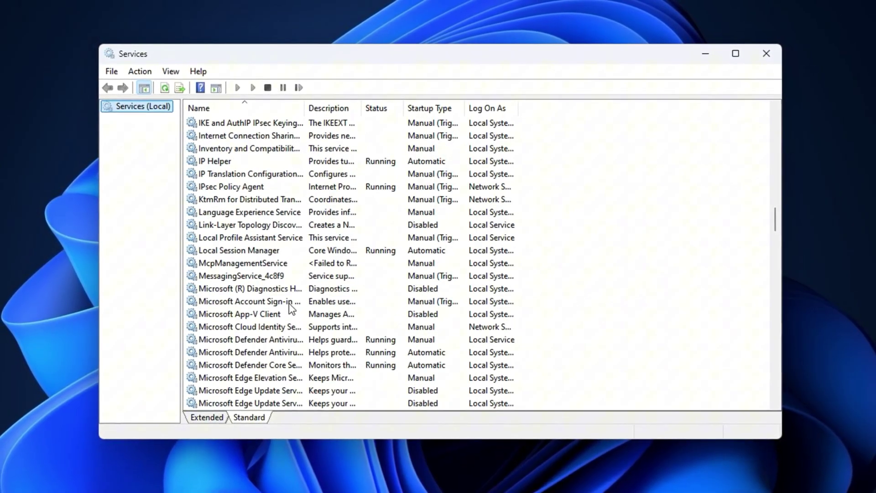
scroll(291, 305, "down", 4)
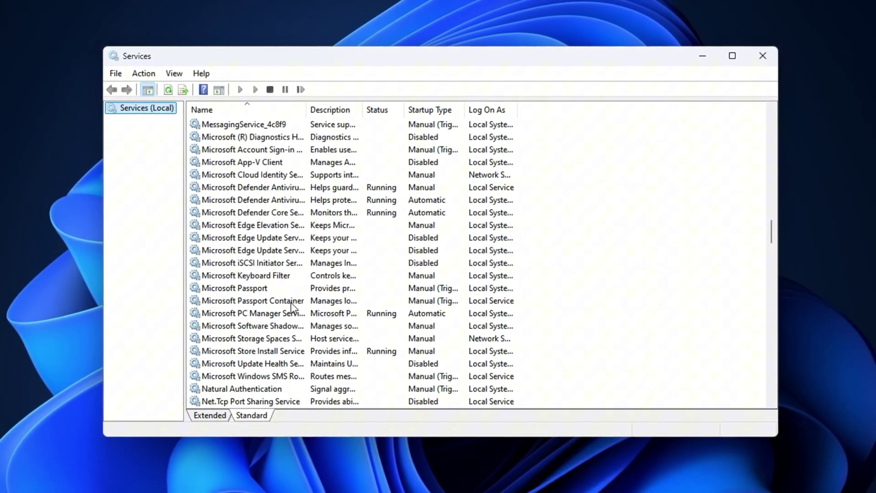
scroll(291, 304, "down", 2)
scroll(291, 303, "down", 2)
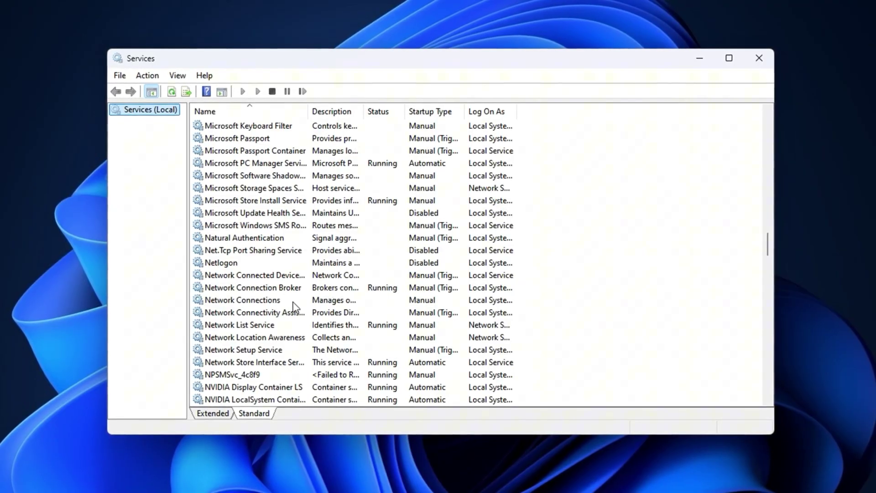
scroll(293, 303, "down", 3)
scroll(293, 302, "down", 8)
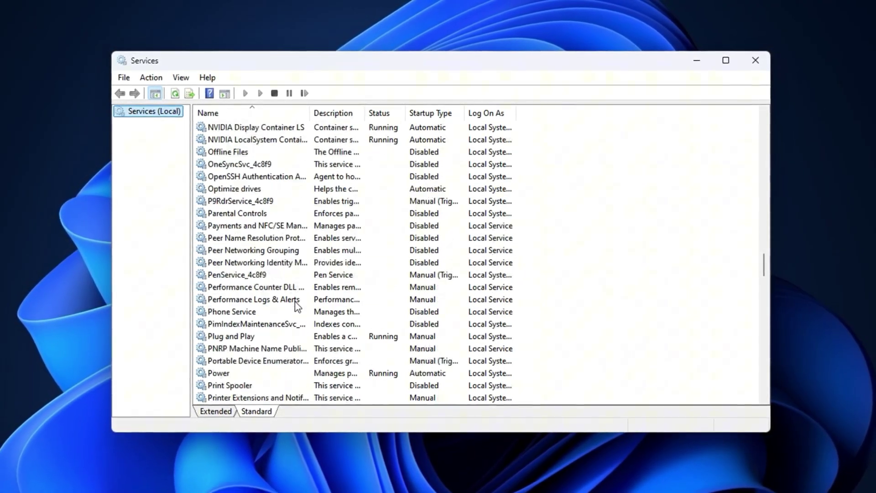
scroll(296, 301, "down", 4)
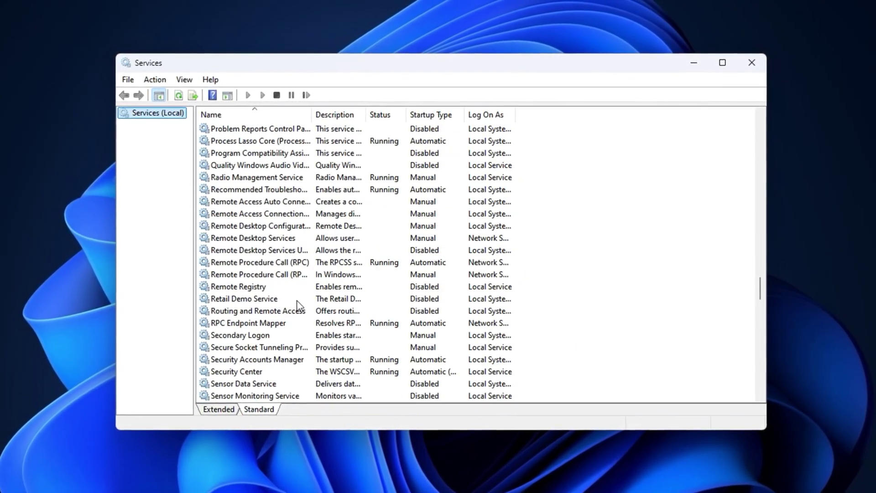
scroll(298, 304, "down", 7)
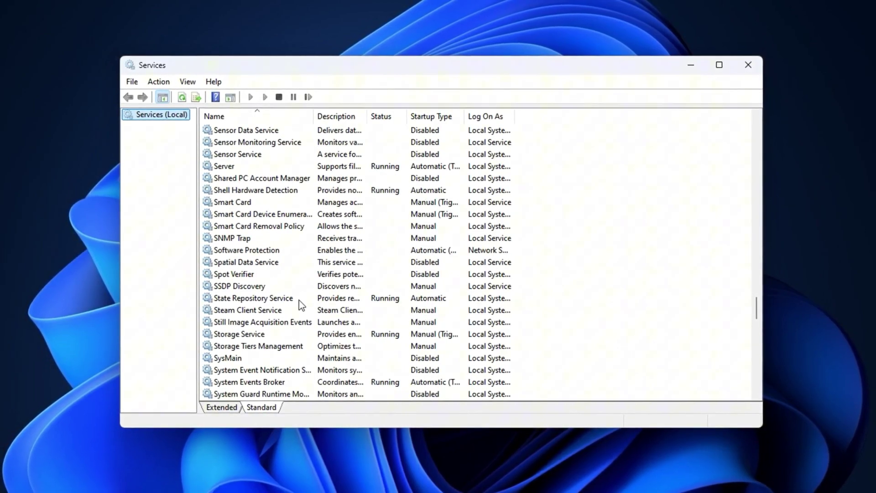
scroll(299, 304, "down", 4)
scroll(300, 300, "down", 5)
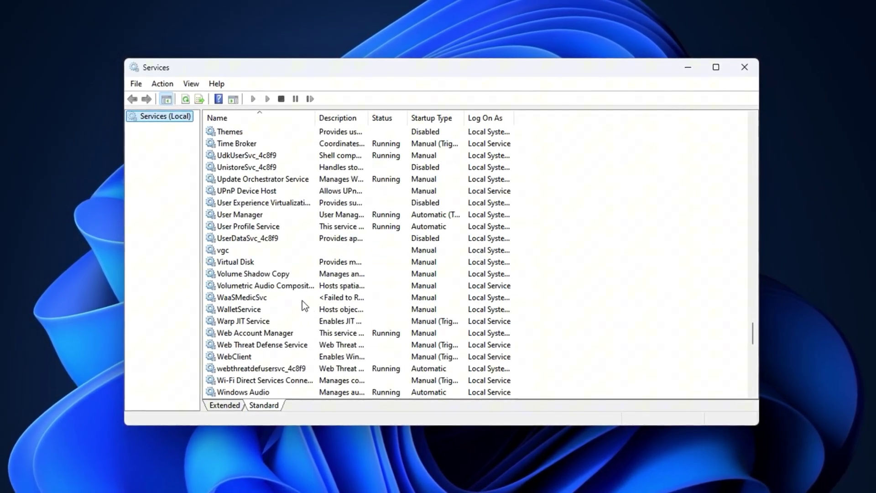
scroll(303, 301, "down", 2)
scroll(303, 300, "down", 3)
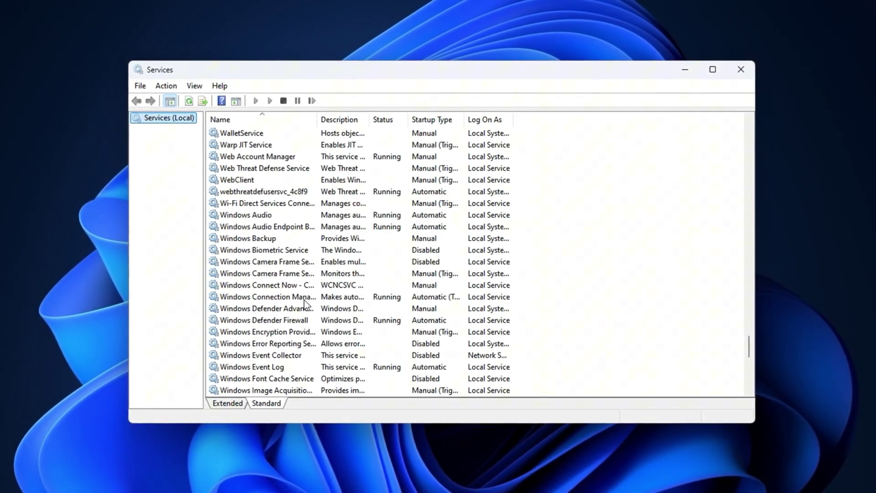
scroll(308, 301, "down", 3)
scroll(308, 301, "down", 2)
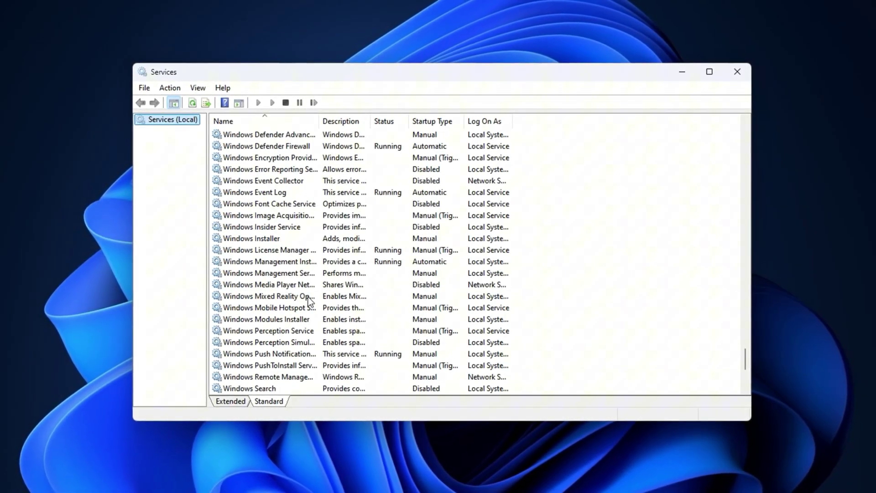
scroll(309, 298, "down", 4)
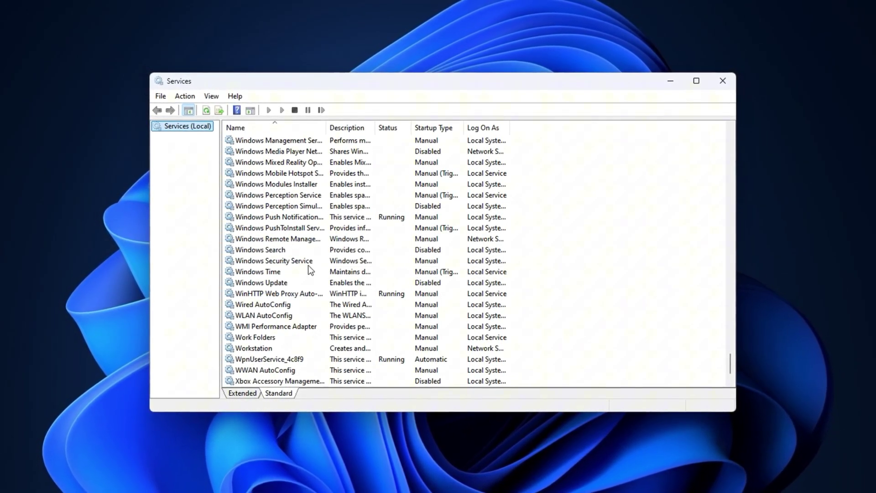
left_click(283, 250)
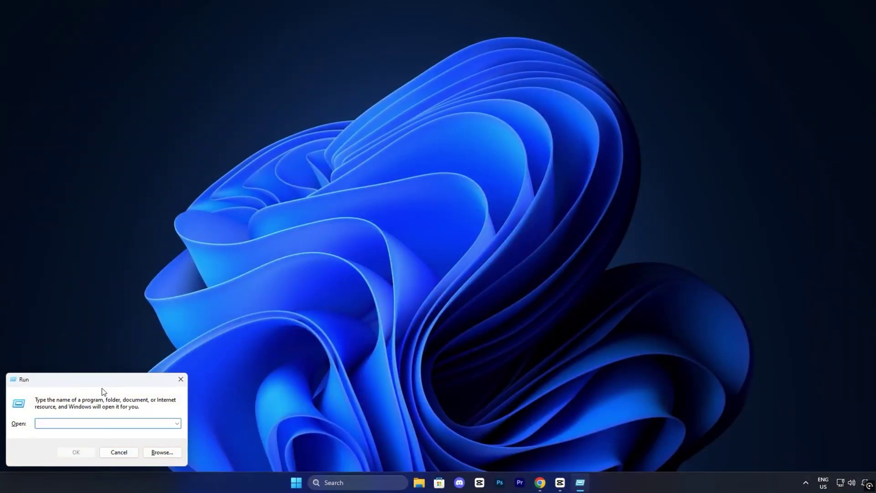
- Launch the Services console from the Run dialog and select Windows Search
left_click_drag(102, 388, 421, 216)
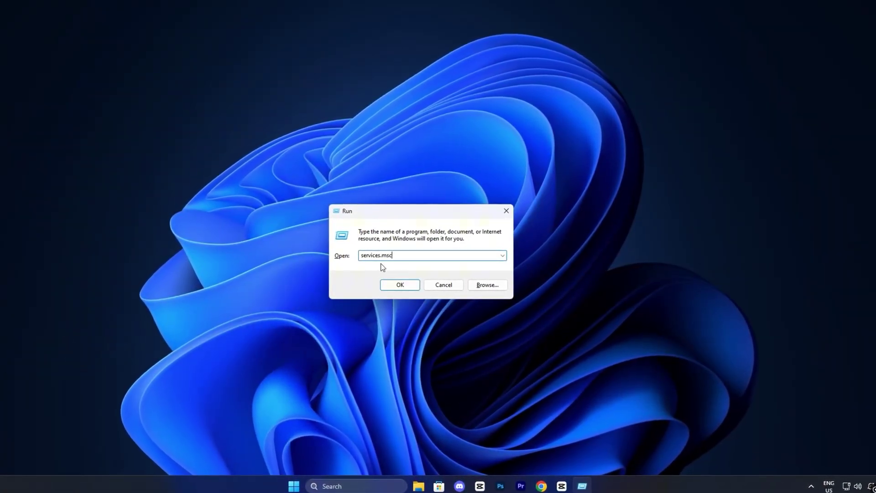
left_click(398, 286)
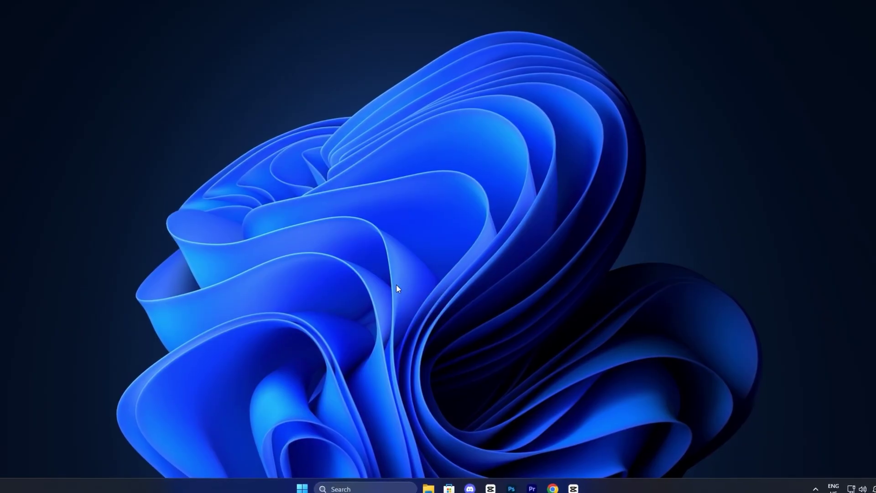
left_click(328, 232)
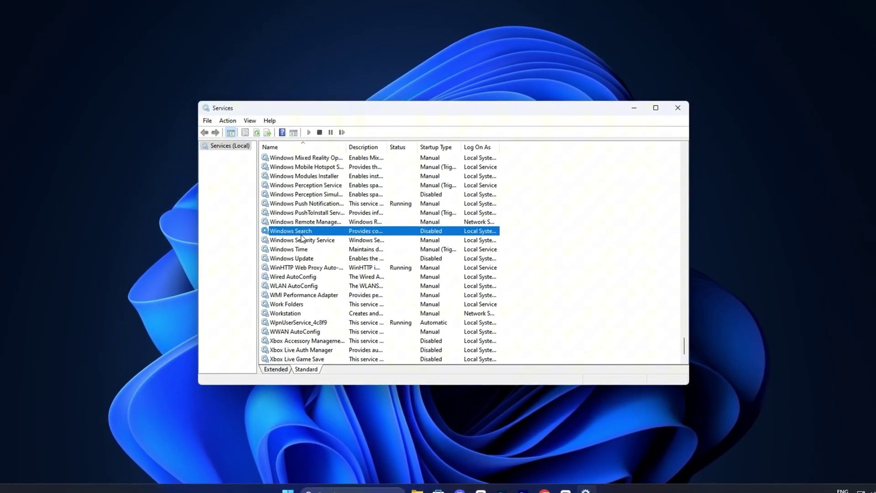
- Set Windows Search's startup type to Disabled in its properties and confirm
double_click(321, 231)
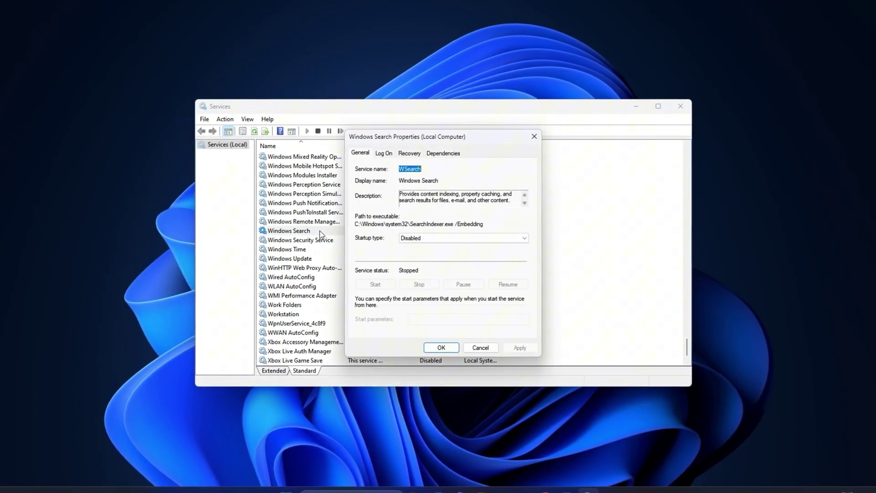
left_click(429, 238)
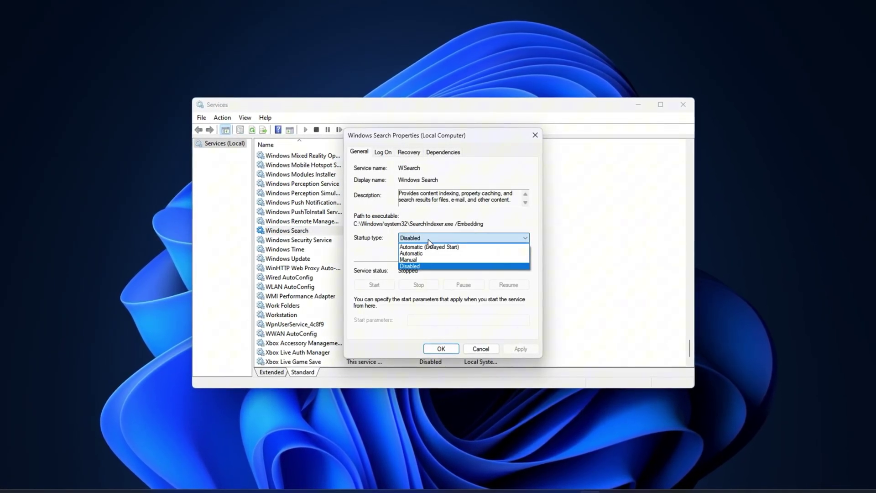
left_click(429, 240)
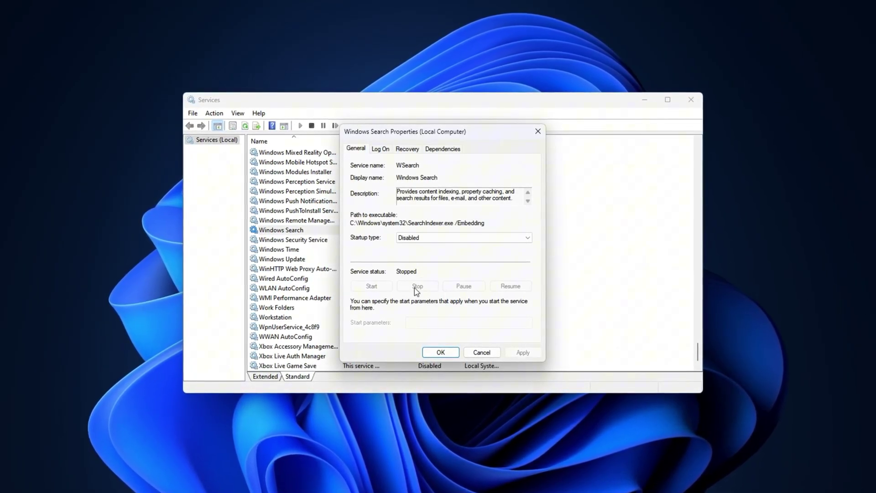
left_click(440, 353)
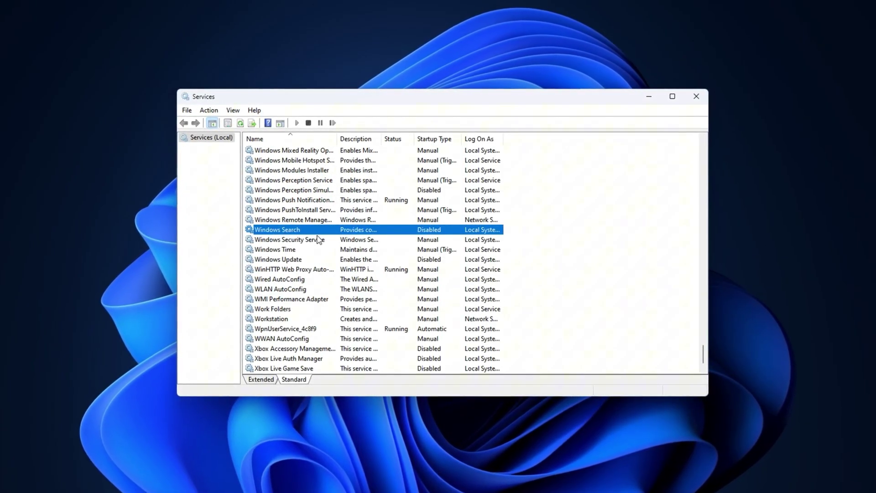
- Set the Windows Update service's startup type to Disabled in its properties
left_click(289, 263)
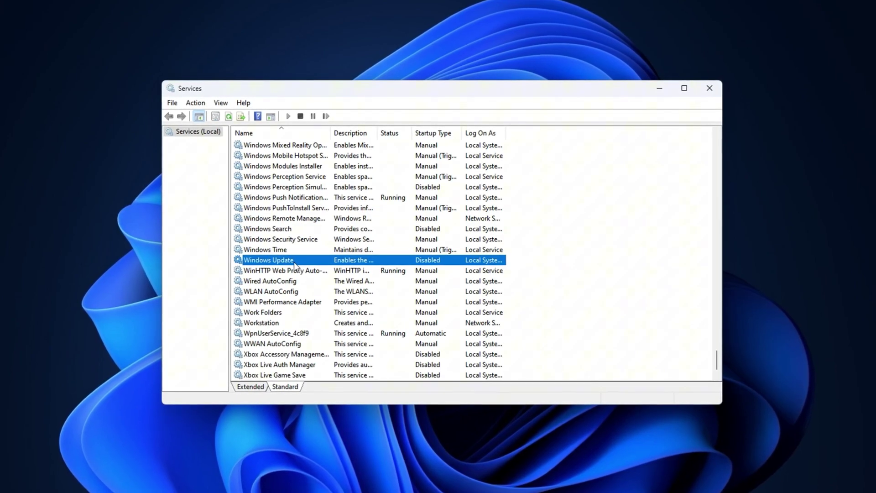
double_click(293, 262)
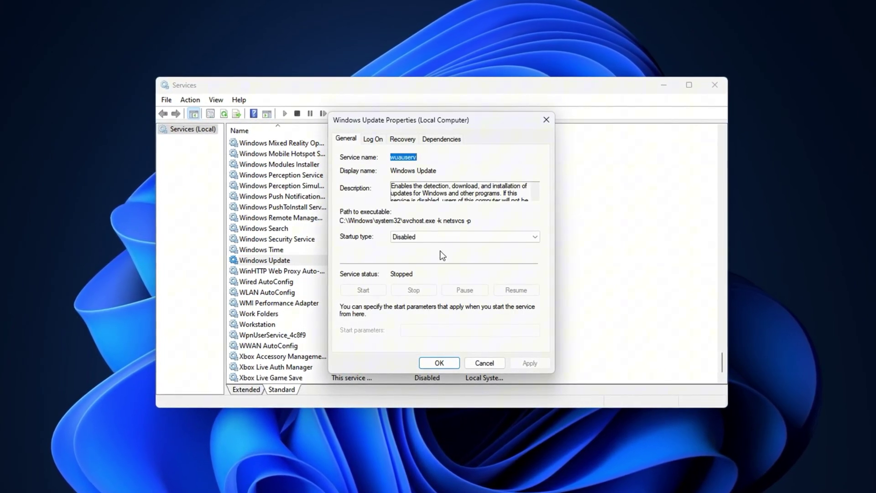
left_click(422, 236)
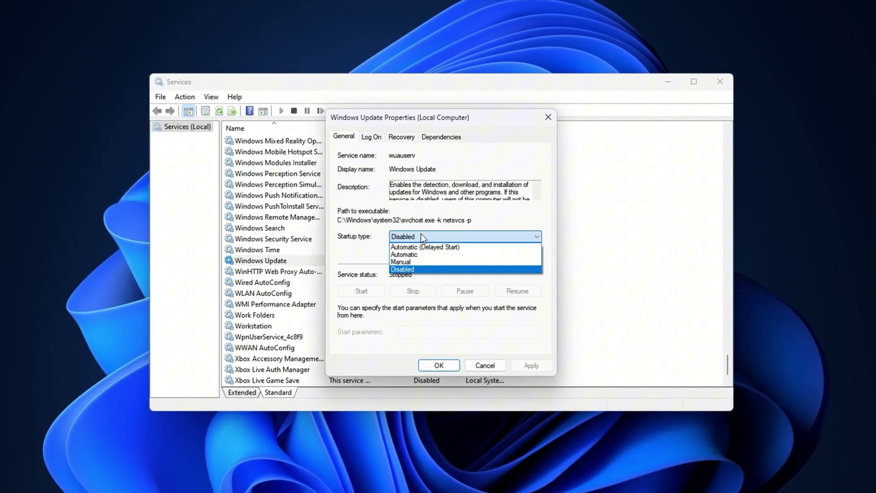
left_click(421, 234)
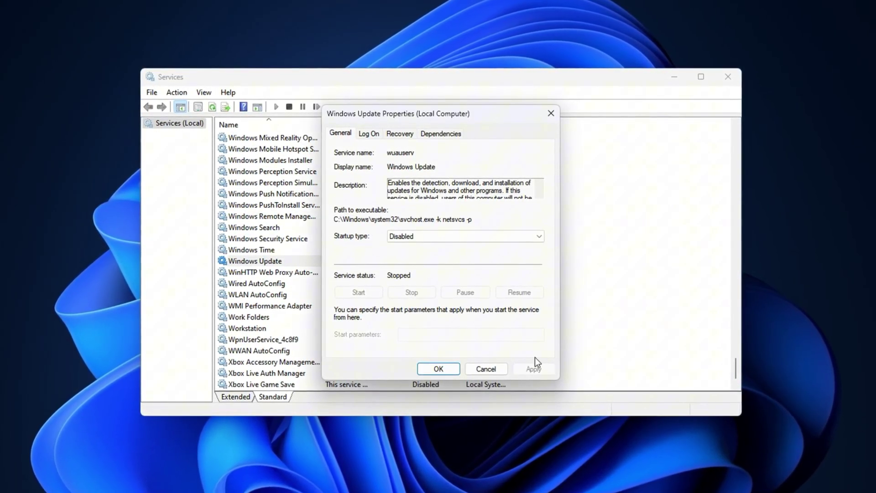
left_click(446, 369)
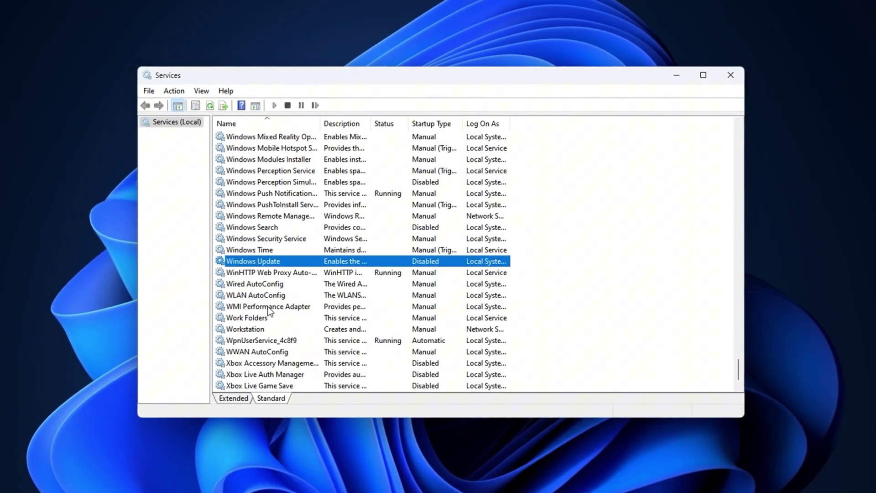
scroll(264, 364, "down", 1)
left_click(246, 356)
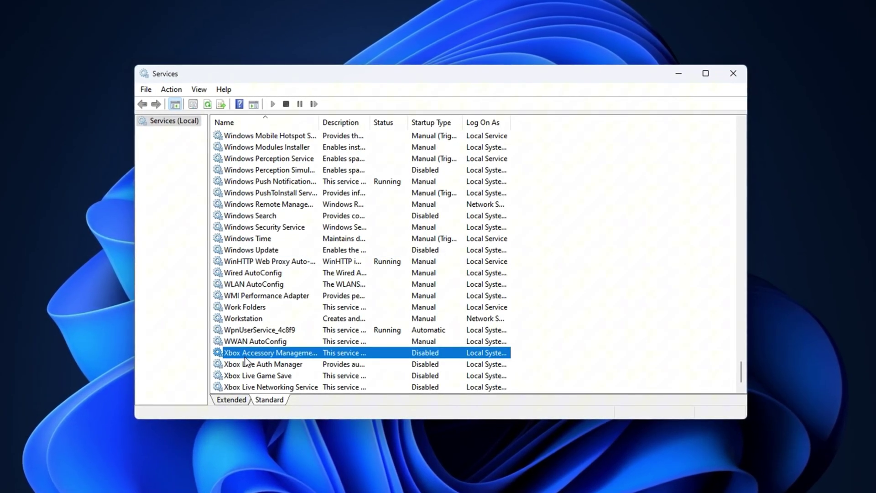
left_click(250, 364)
left_click(250, 375)
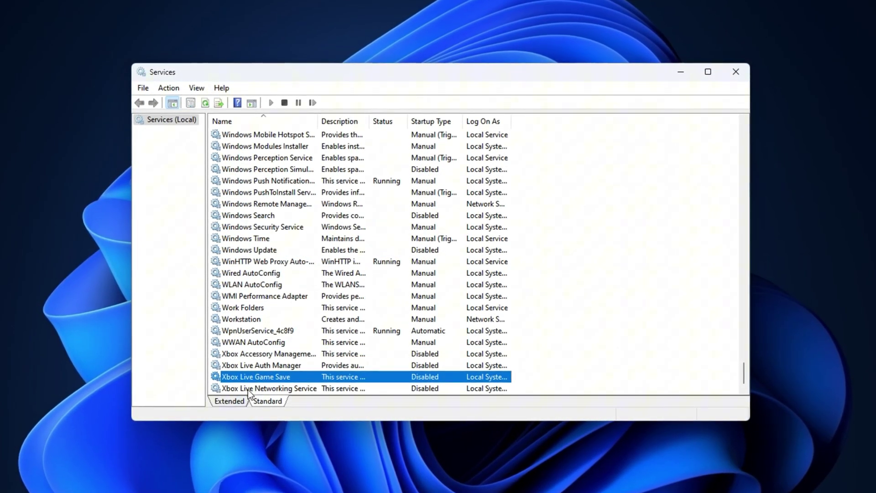
left_click(249, 389)
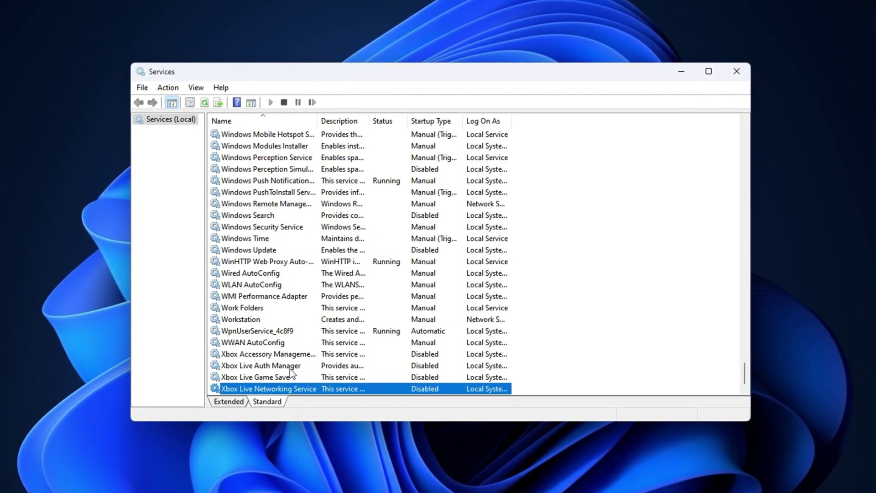
left_click(246, 371)
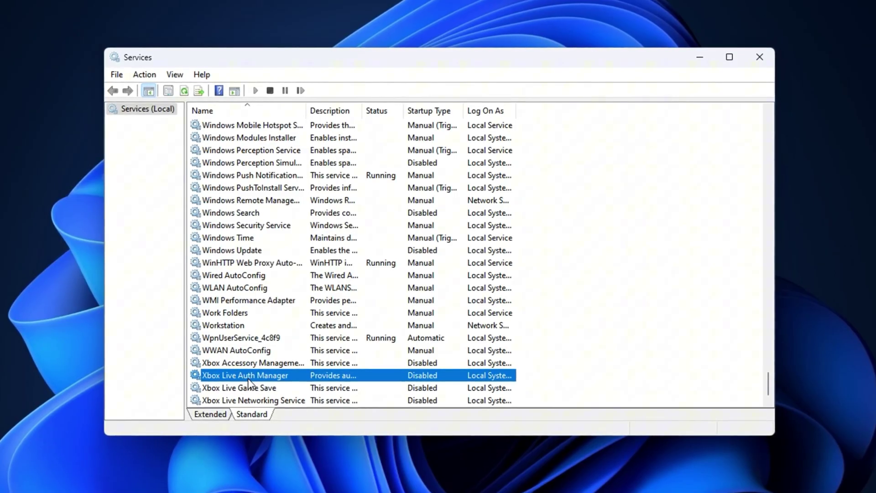
left_click(243, 362)
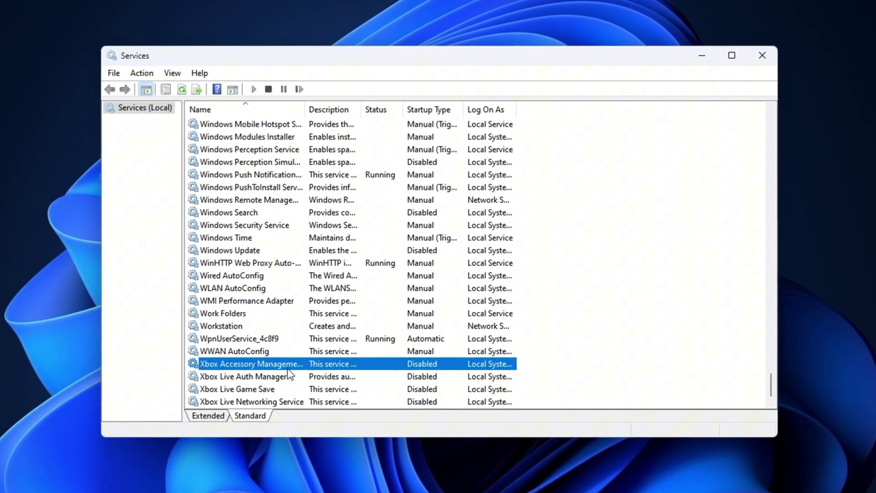
left_click(240, 402)
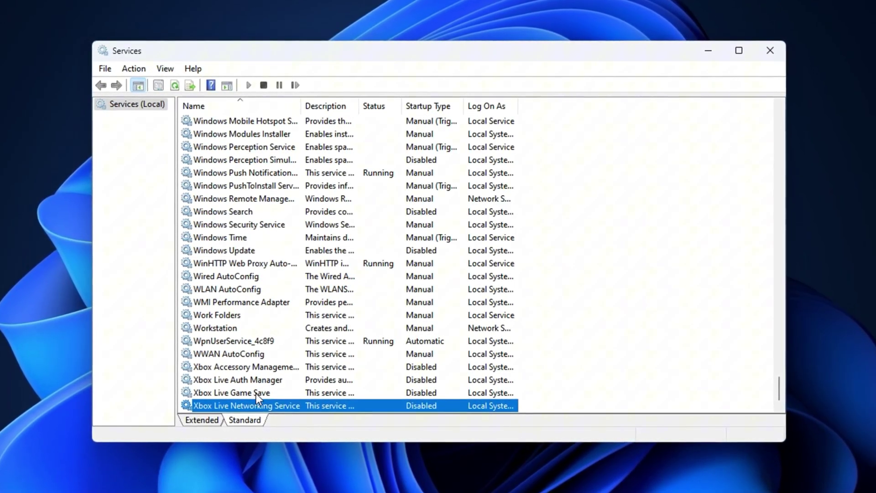
left_click(247, 368)
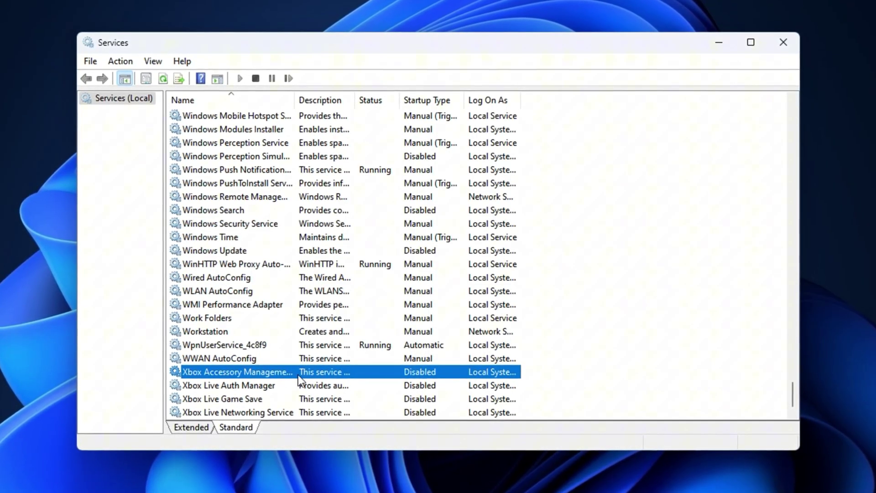
left_click(425, 386)
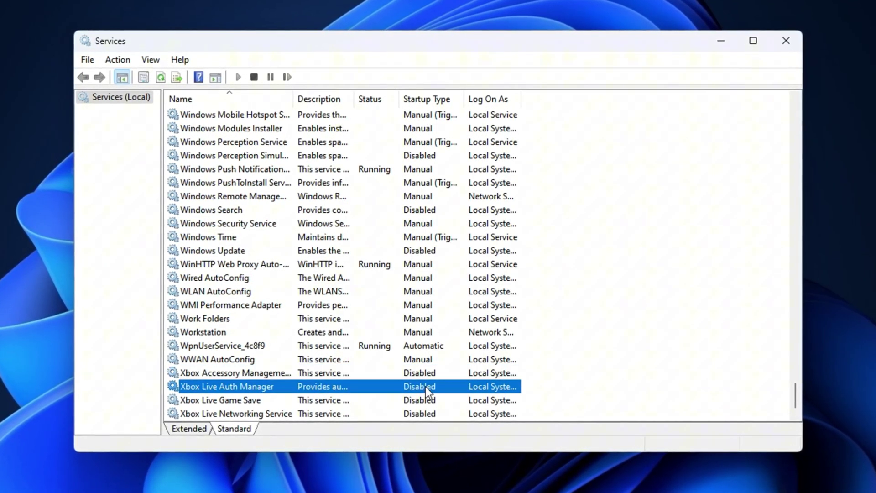
left_click(413, 401)
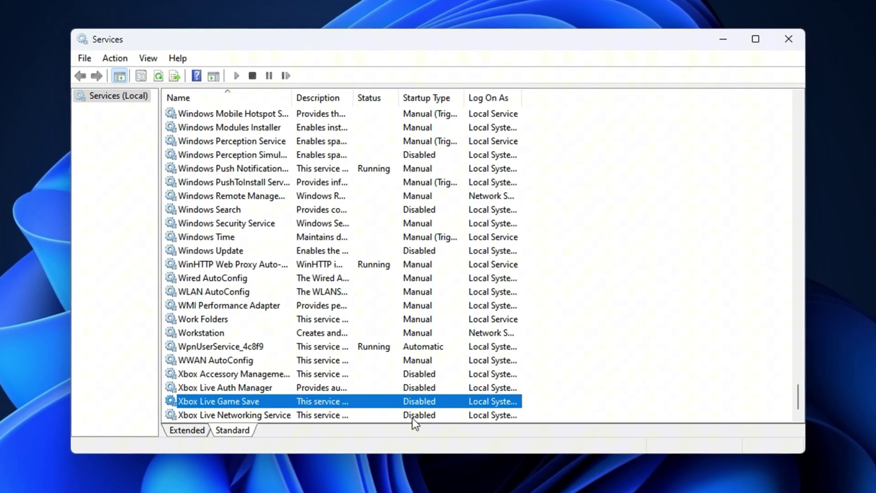
left_click(412, 416)
left_click(409, 375)
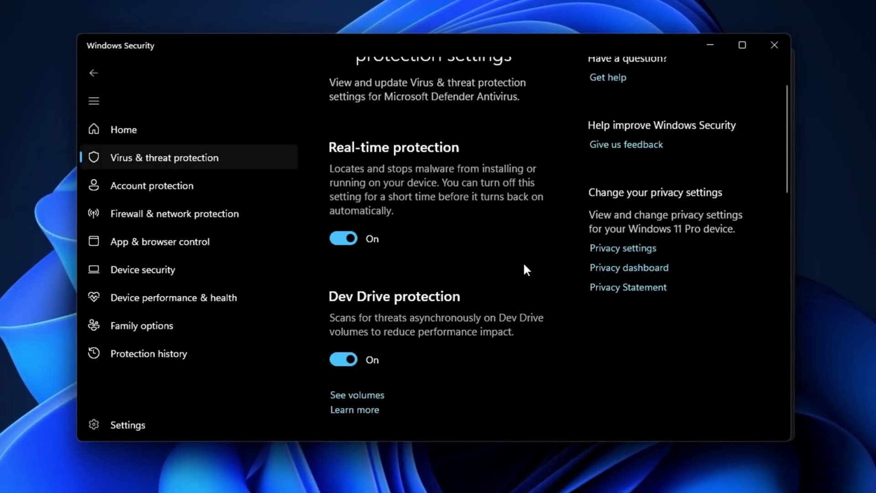
- Scroll back up the services list before moving on to Settings
scroll(523, 264, "up", 3)
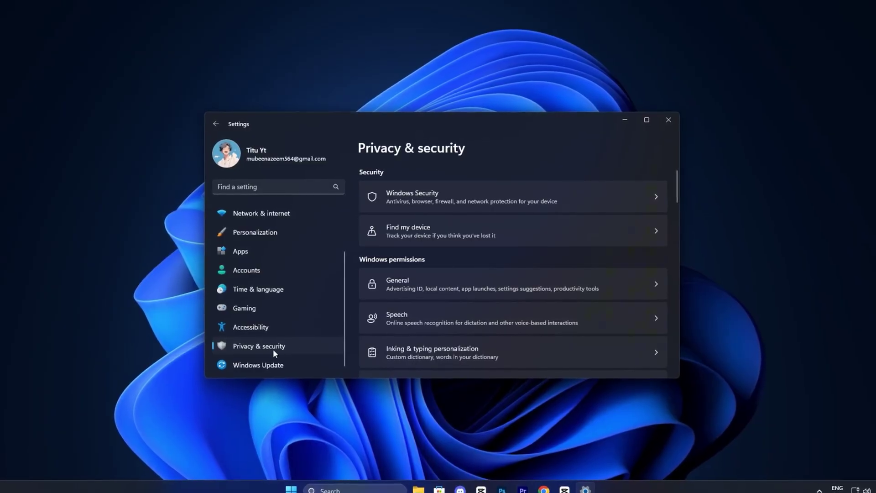
- Go to Windows Security's Virus & threat protection settings and switch Real-time protection off
left_click(479, 196)
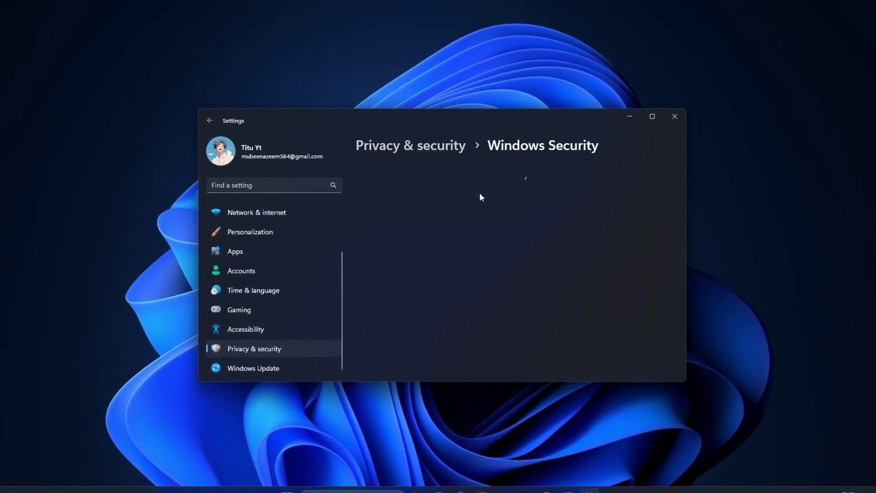
left_click(438, 255)
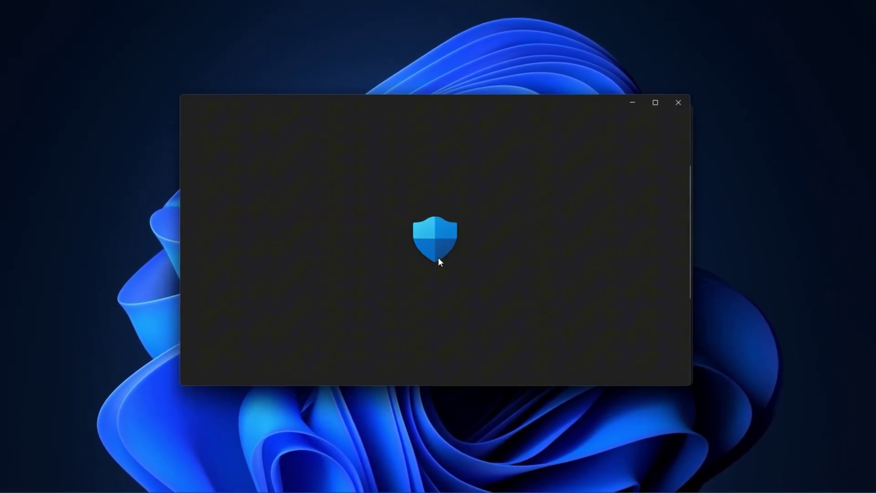
scroll(419, 297, "down", 6)
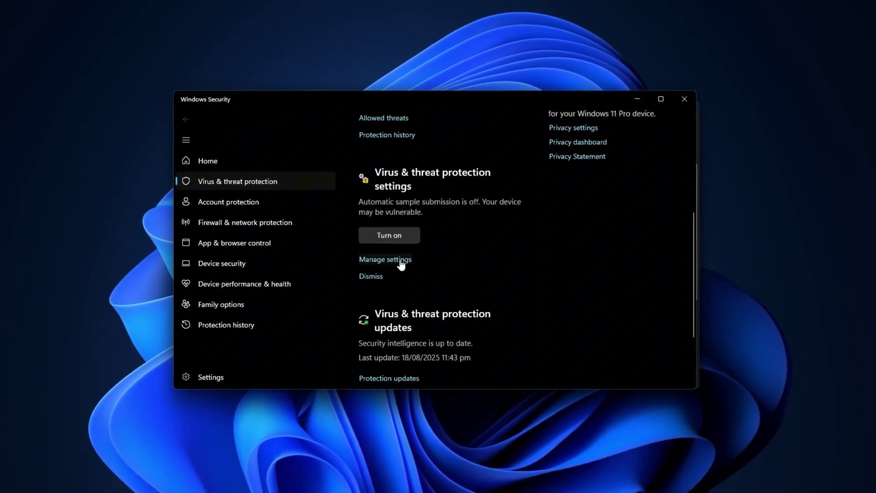
left_click(393, 259)
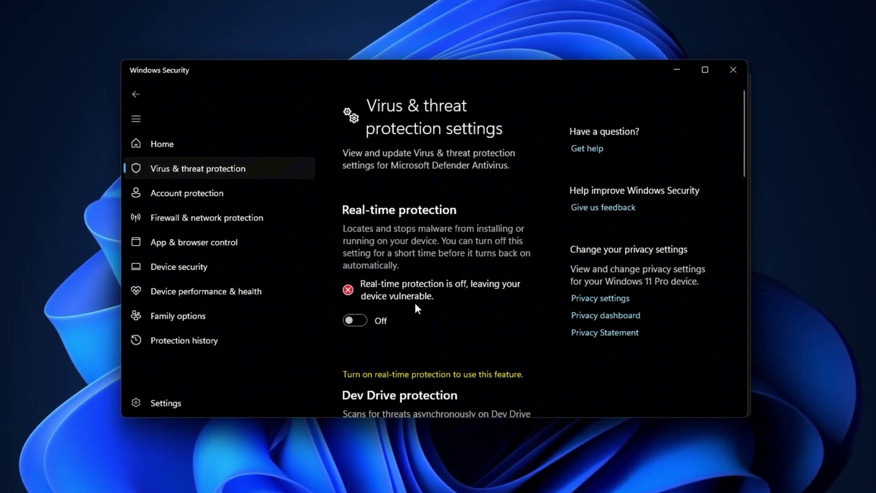
scroll(414, 307, "down", 3)
scroll(411, 305, "down", 1)
scroll(411, 305, "up", 5)
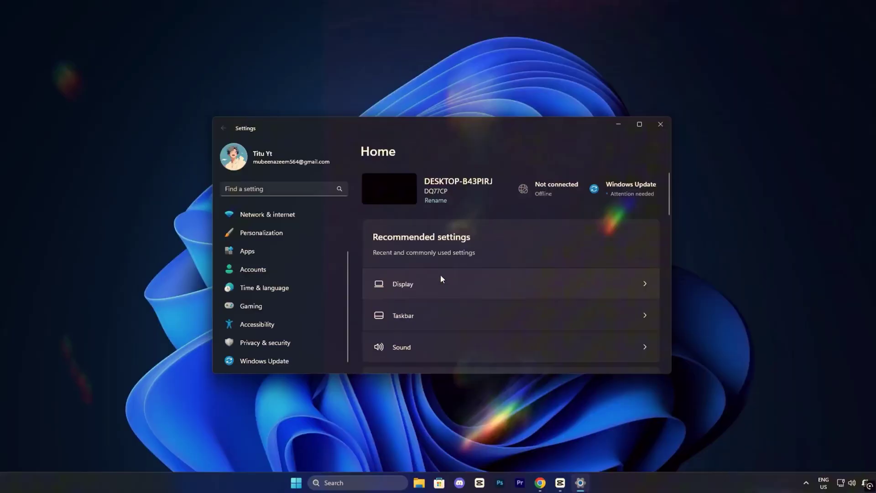
- Go to Personalization > Taskbar and confirm the Widgets toggle is Off
left_click(285, 233)
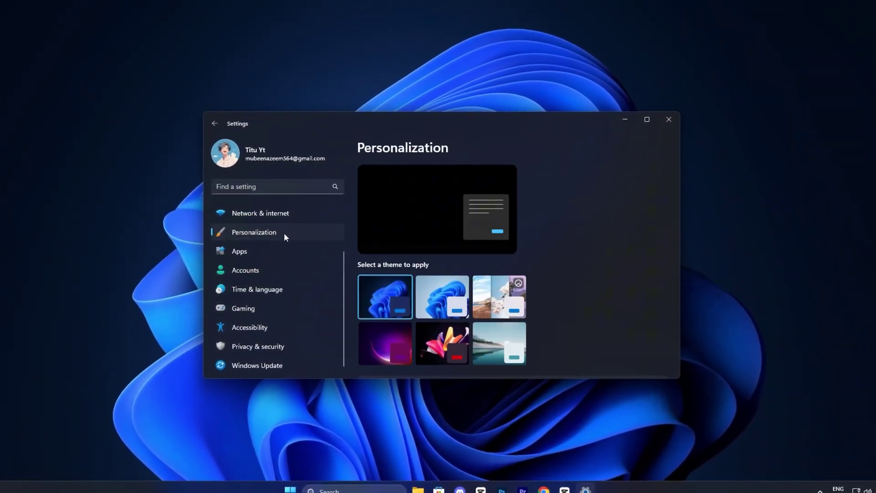
scroll(527, 320, "down", 10)
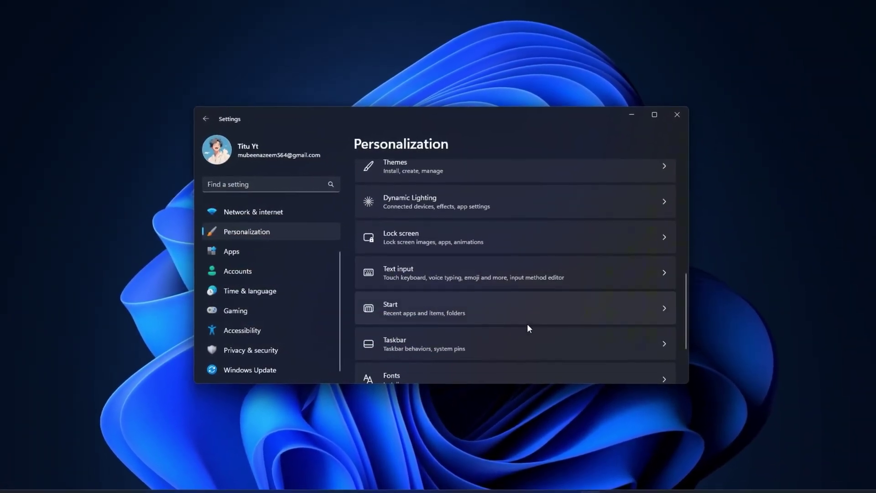
scroll(528, 325, "down", 1)
left_click(484, 305)
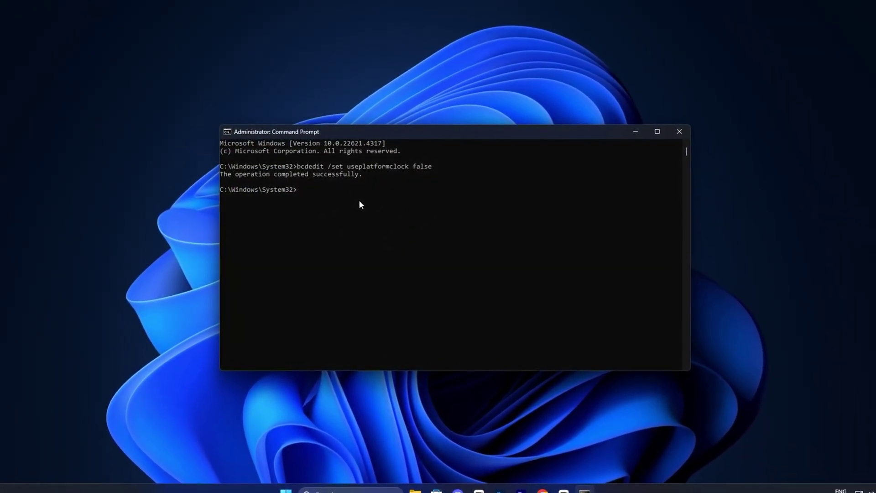
- Re-run bcdedit /set useplatformclock false from the command history
key("Up")
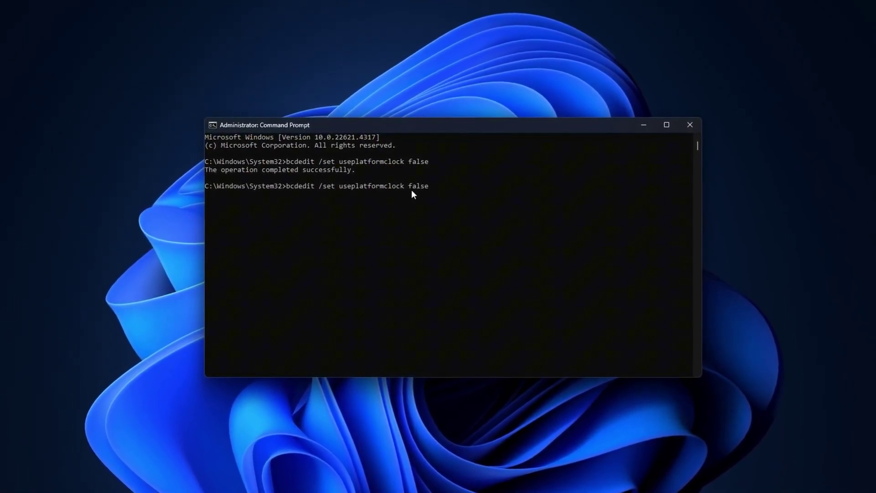
key("Return")
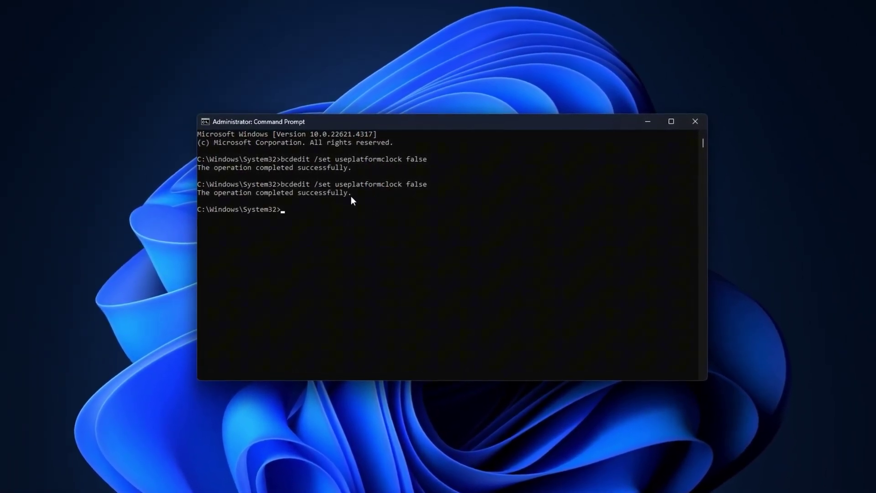